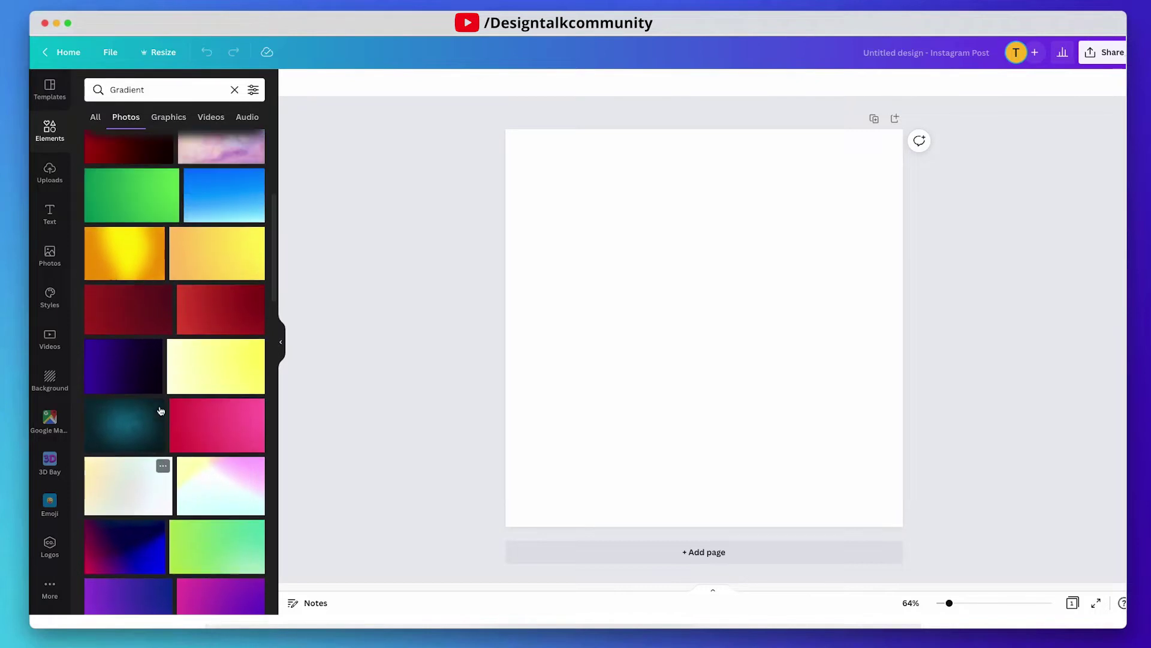
- Set the dark red-to-black gradient photo as the page background and place the copied cutout of the jumping woman at its centre
{"action": "left_click", "coordinate": [139, 185]}
{"action": "right_click", "coordinate": [726, 337]}
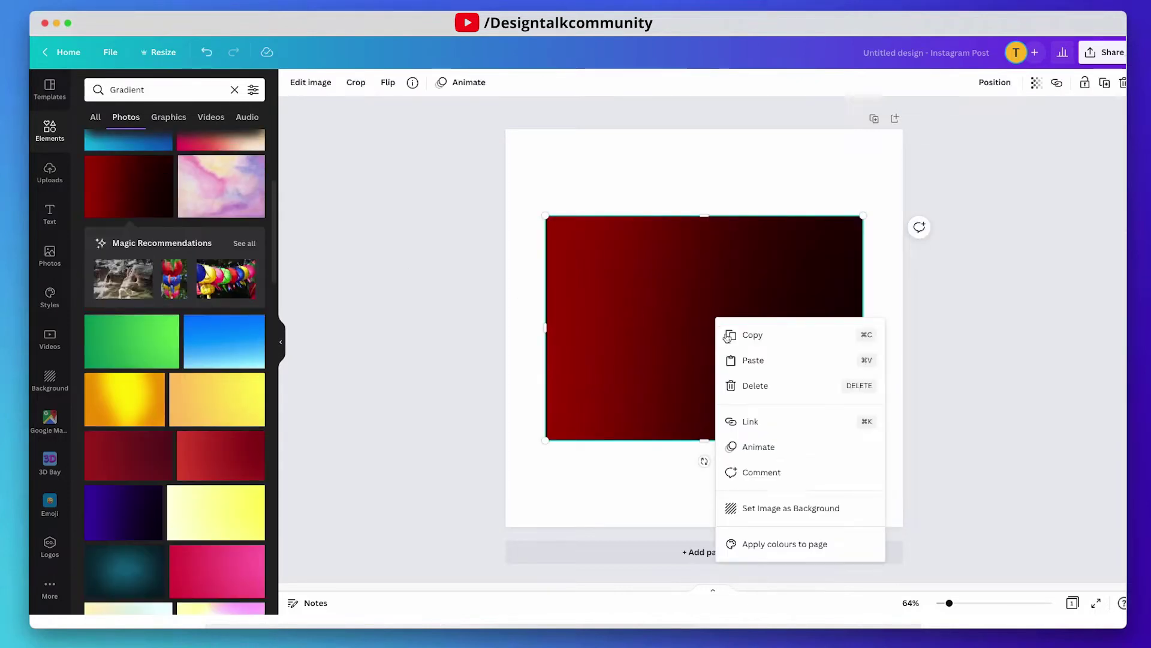
{"action": "left_click", "coordinate": [793, 508]}
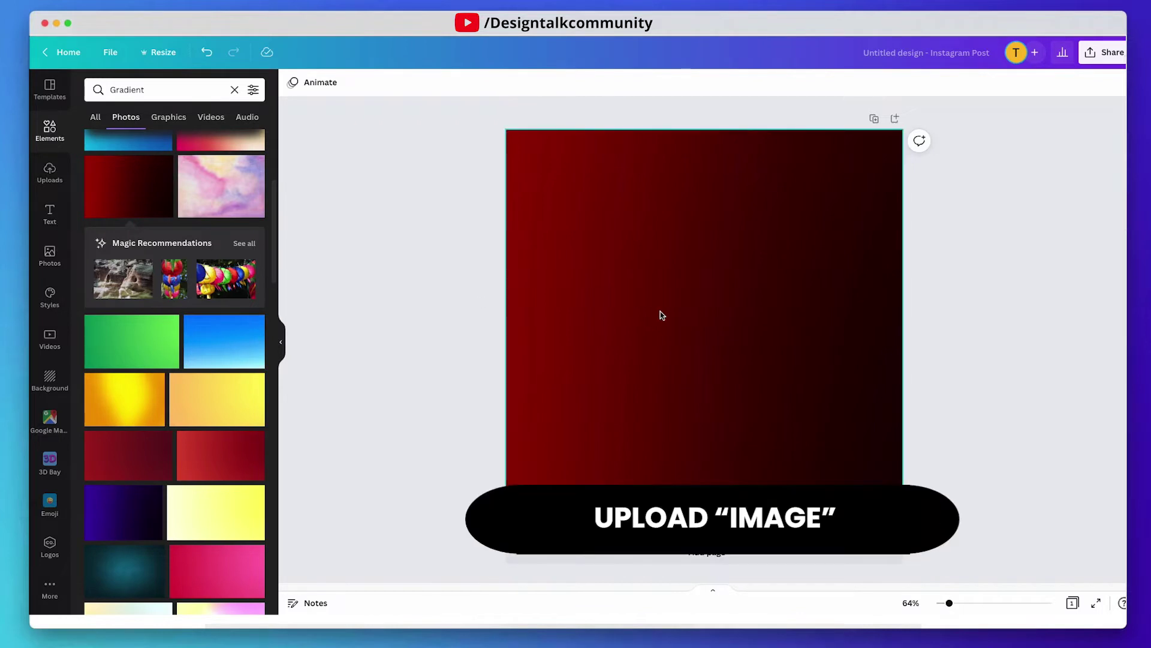
{"action": "key", "text": "super+v"}
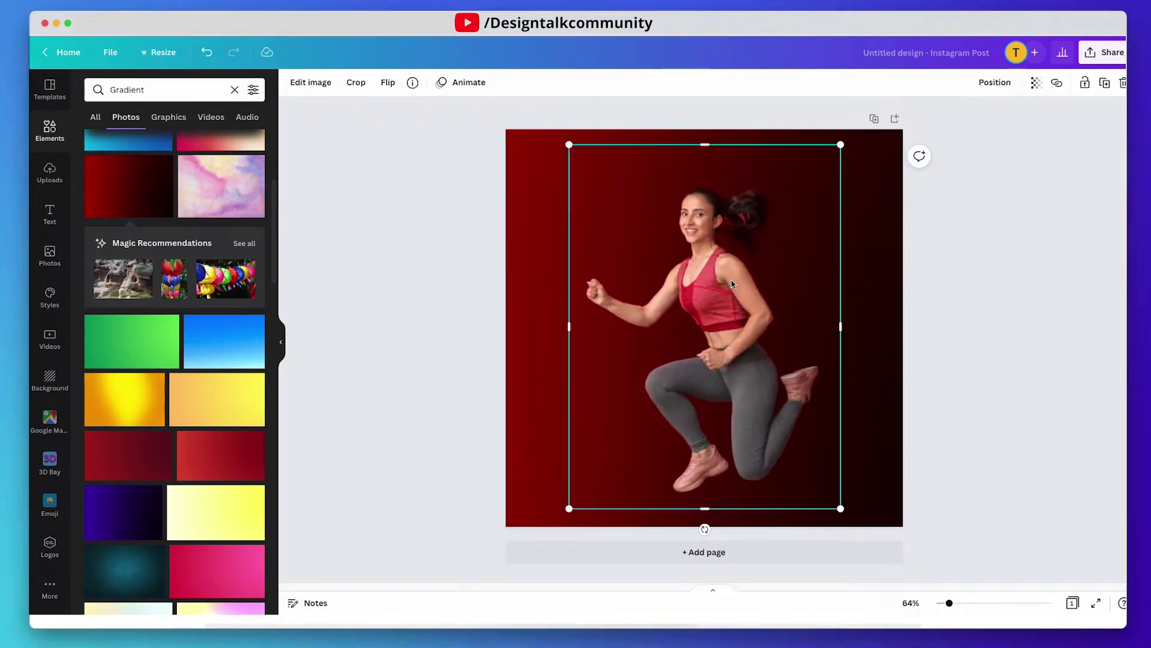
{"action": "left_click_drag", "start_coordinate": [714, 293], "coordinate": [709, 292]}
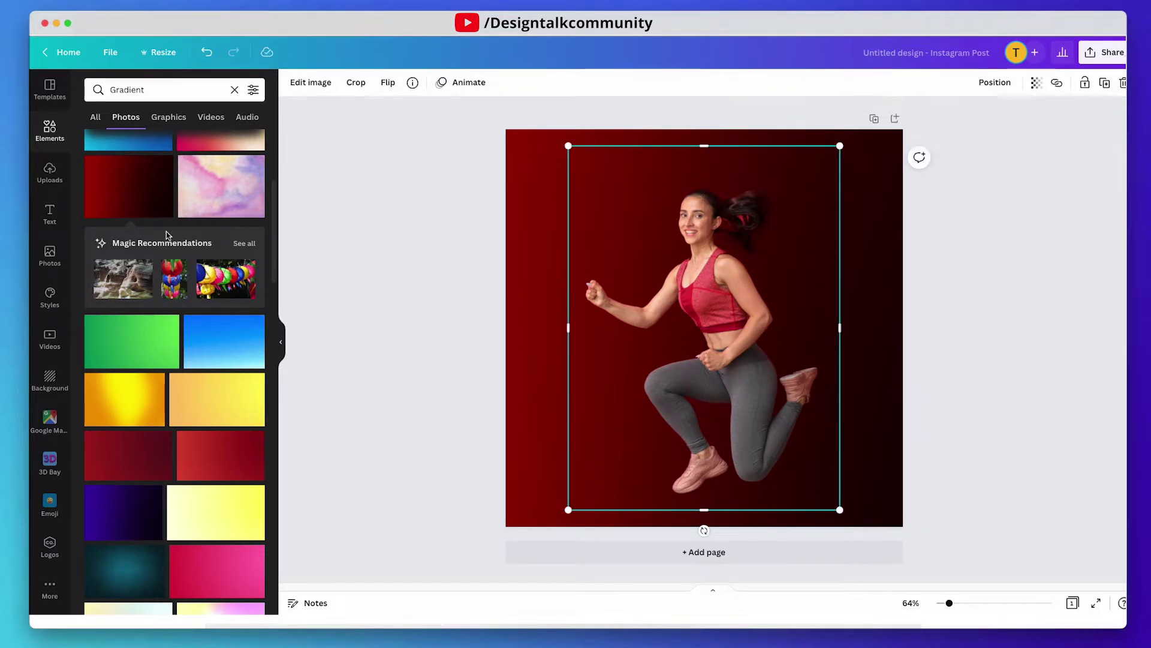
- Add a heading to the page reading "Let's"
{"action": "left_click", "coordinate": [53, 220]}
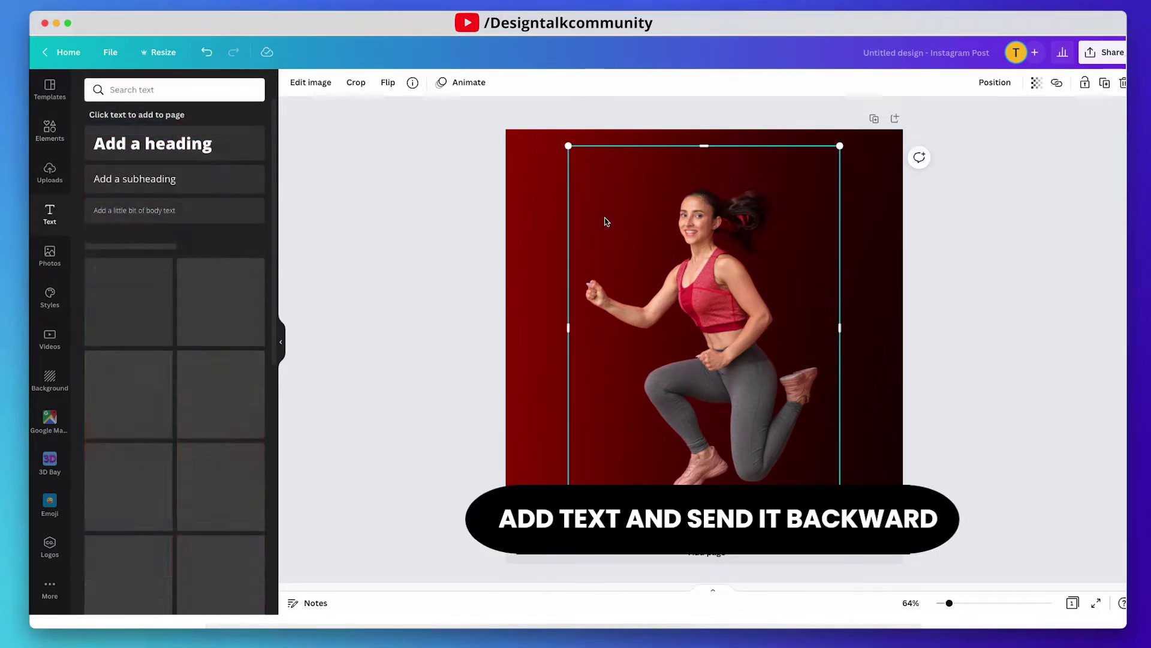
{"action": "left_click", "coordinate": [155, 146]}
{"action": "type", "text": "Le"}
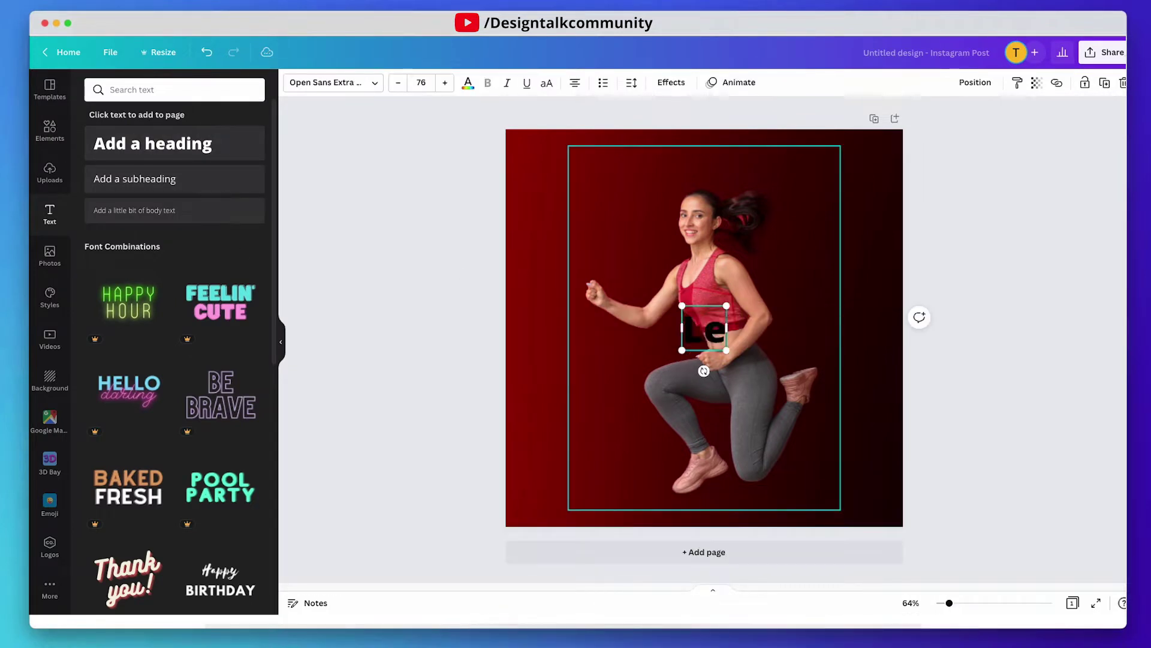
{"action": "type", "text": "t's"}
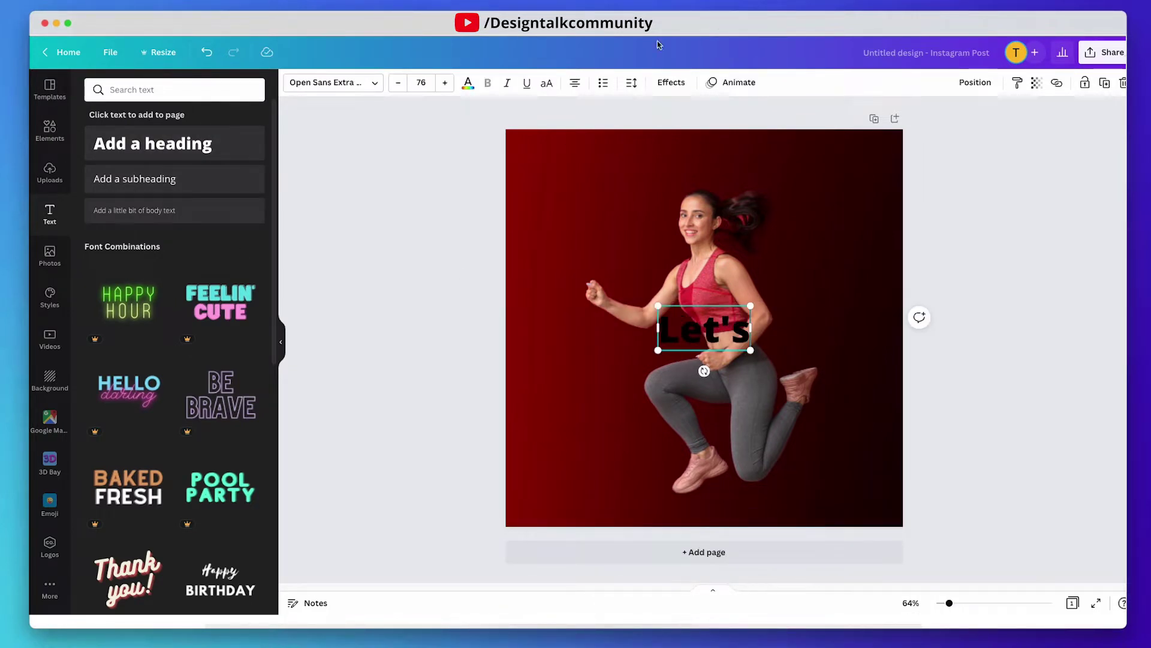
- Format the "Let's" heading in the Montserrat Extra-Bold font and colour it white
{"action": "left_click", "coordinate": [359, 84]}
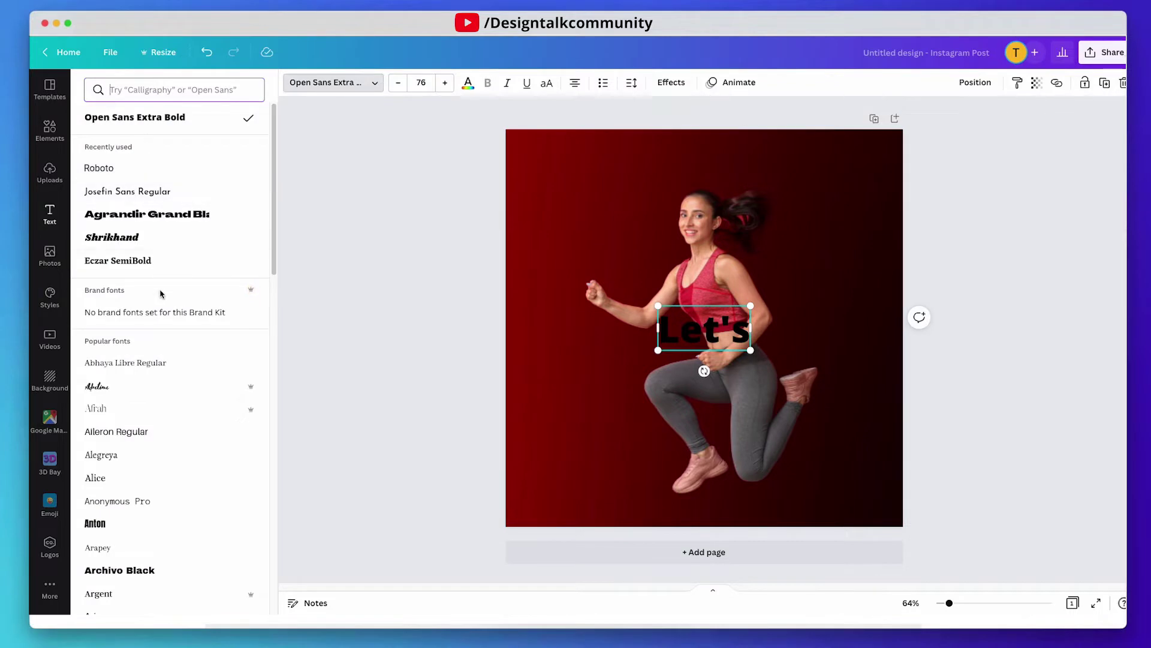
{"action": "left_click", "coordinate": [142, 90]}
{"action": "type", "text": "mont"}
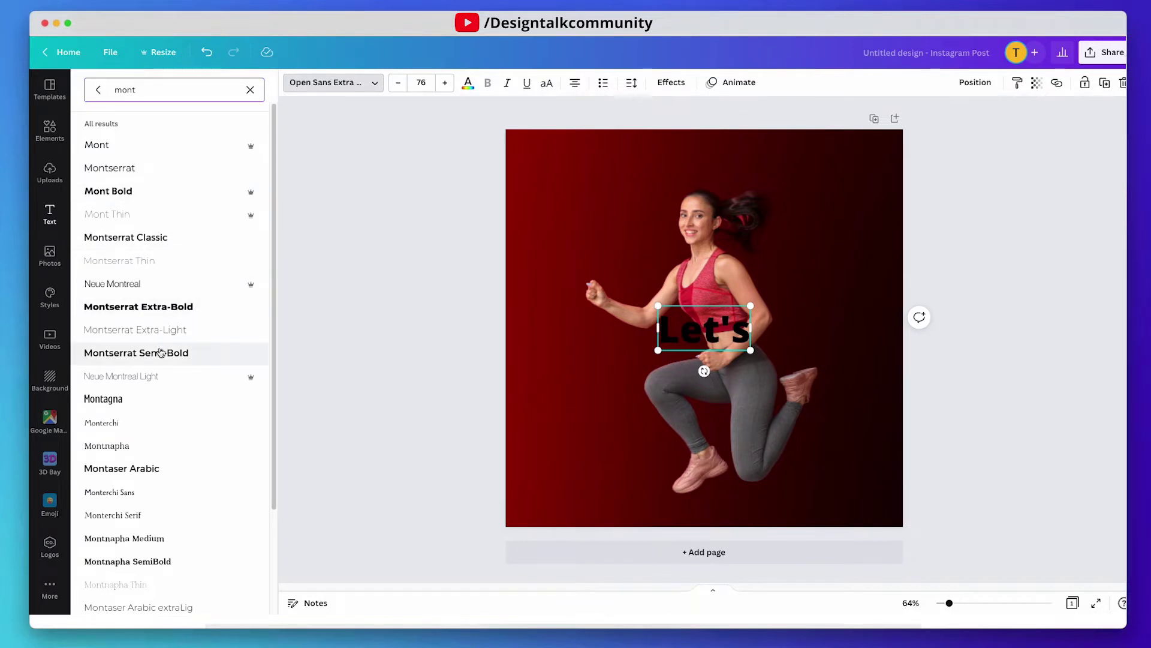
{"action": "left_click", "coordinate": [137, 307]}
{"action": "left_click", "coordinate": [467, 84]}
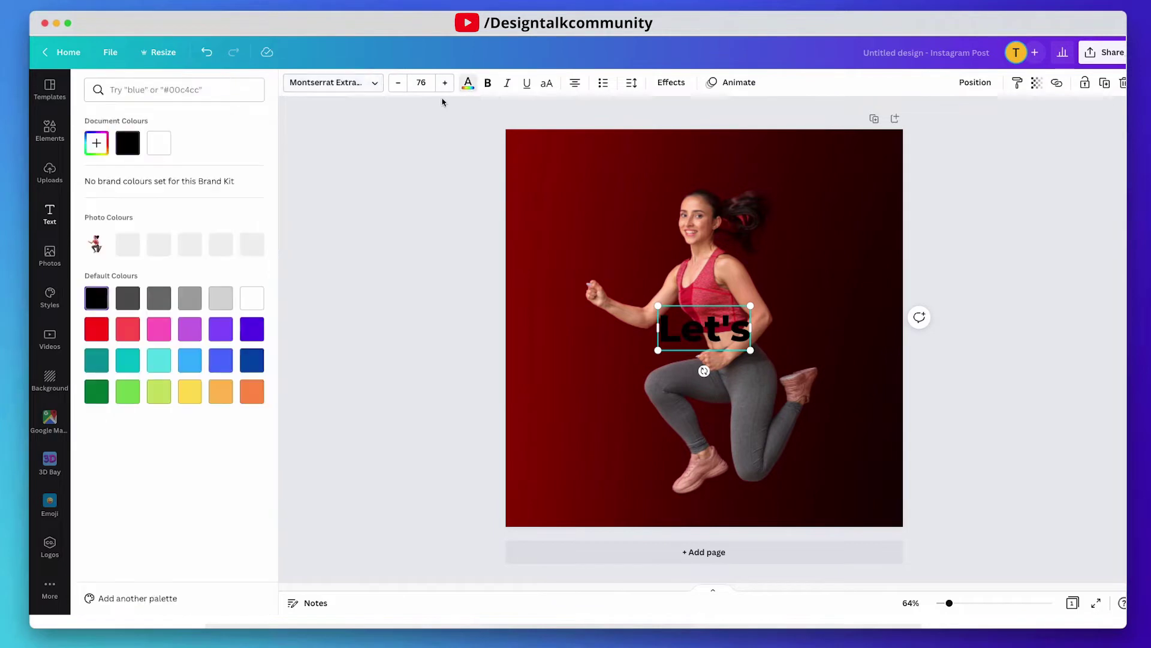
{"action": "left_click", "coordinate": [159, 143]}
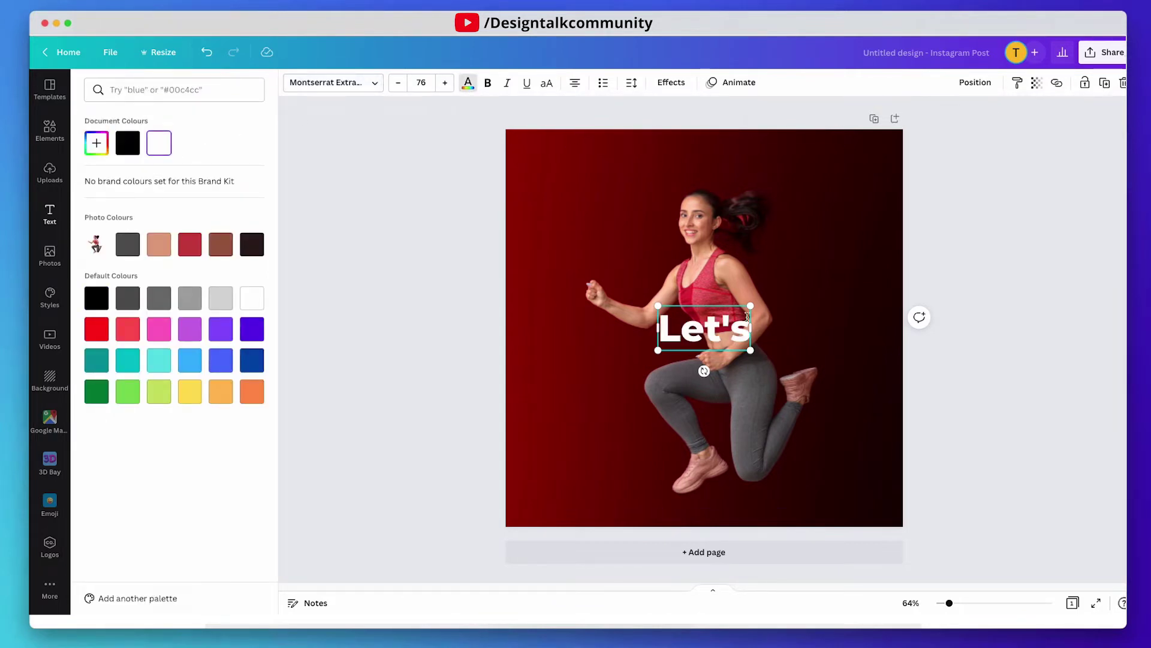
- Enlarge the "Let's" text to size 282 and centre it across the woman's upper body
{"action": "left_click_drag", "start_coordinate": [751, 305], "coordinate": [899, 233]}
{"action": "left_click_drag", "start_coordinate": [657, 233], "coordinate": [572, 199]}
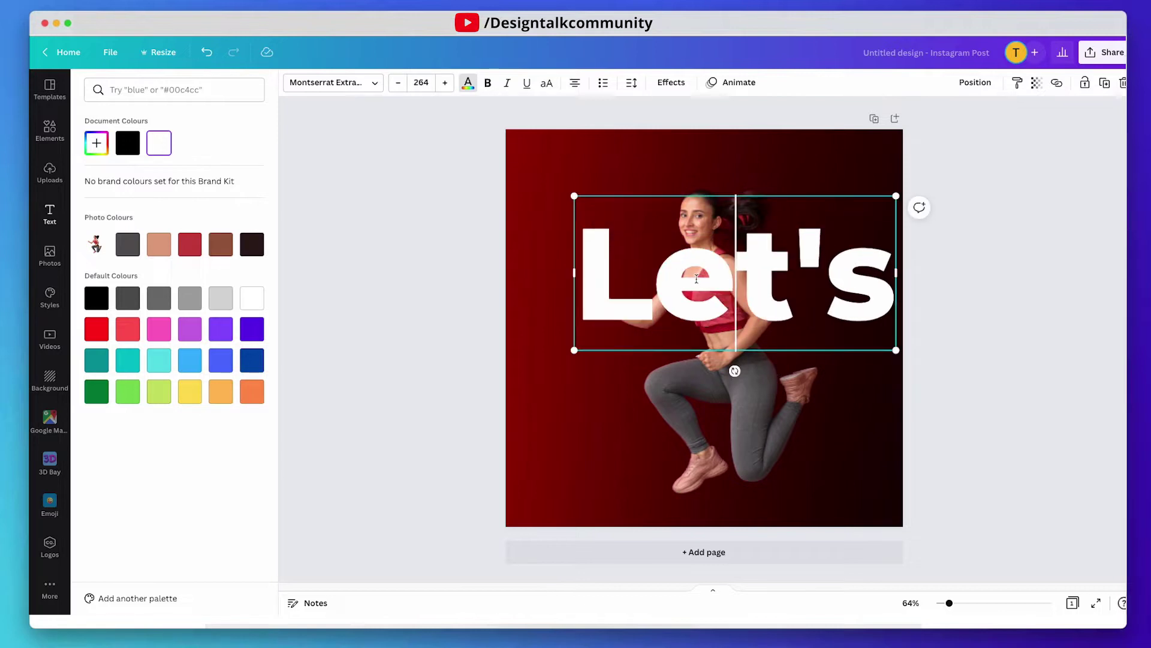
{"action": "left_click", "coordinate": [978, 372]}
{"action": "left_click_drag", "start_coordinate": [880, 285], "coordinate": [846, 279]}
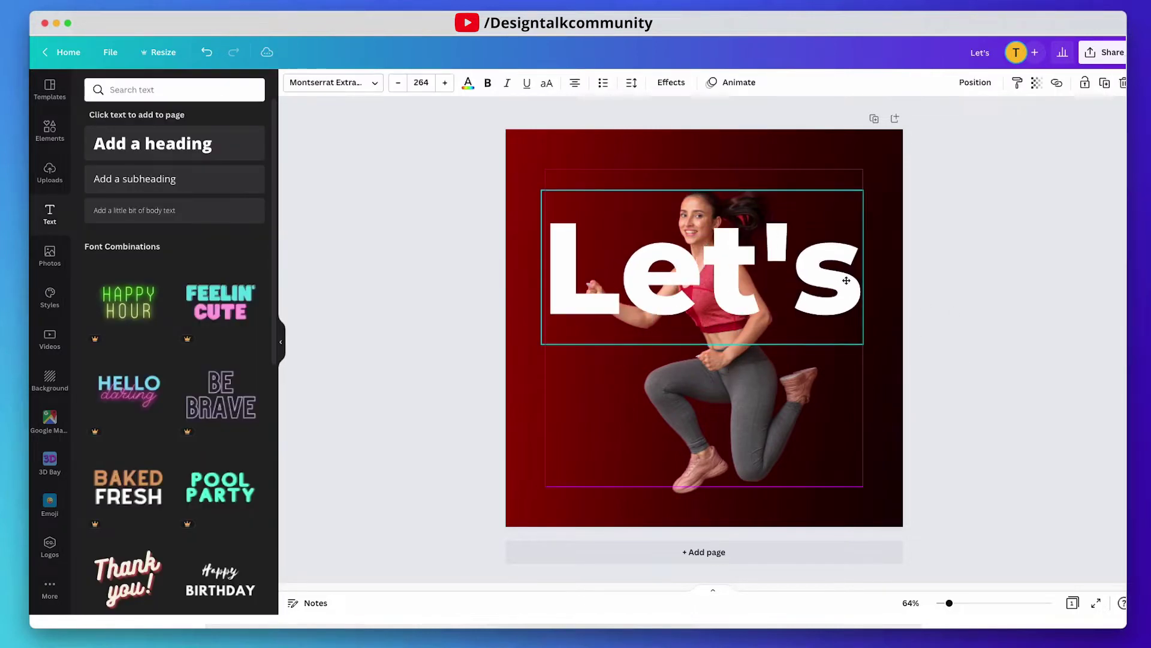
{"action": "left_click_drag", "start_coordinate": [869, 342], "coordinate": [876, 350]}
{"action": "left_click_drag", "start_coordinate": [539, 353], "coordinate": [532, 355]}
- Send the "Let's" text backward behind the woman and nudge it slightly down
{"action": "right_click", "coordinate": [728, 261]}
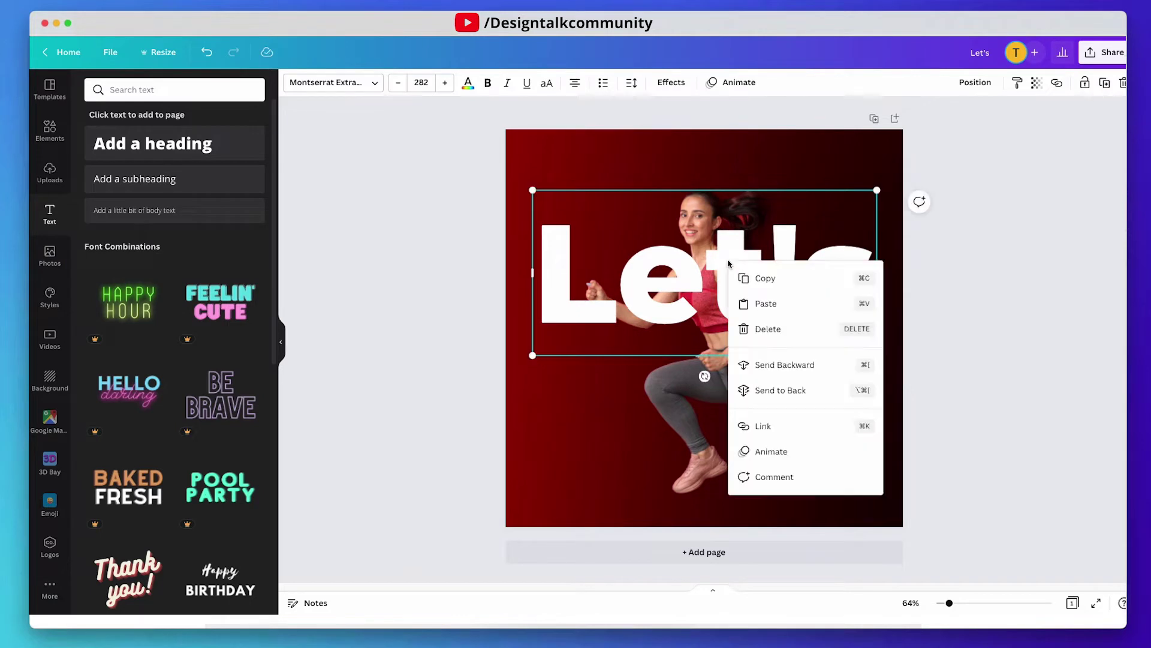
{"action": "left_click", "coordinate": [779, 364]}
{"action": "mouse_move", "coordinate": [852, 286]}
{"action": "left_mouse_down"}
{"action": "mouse_move", "coordinate": [855, 274]}
{"action": "mouse_move", "coordinate": [853, 289]}
{"action": "left_mouse_up"}
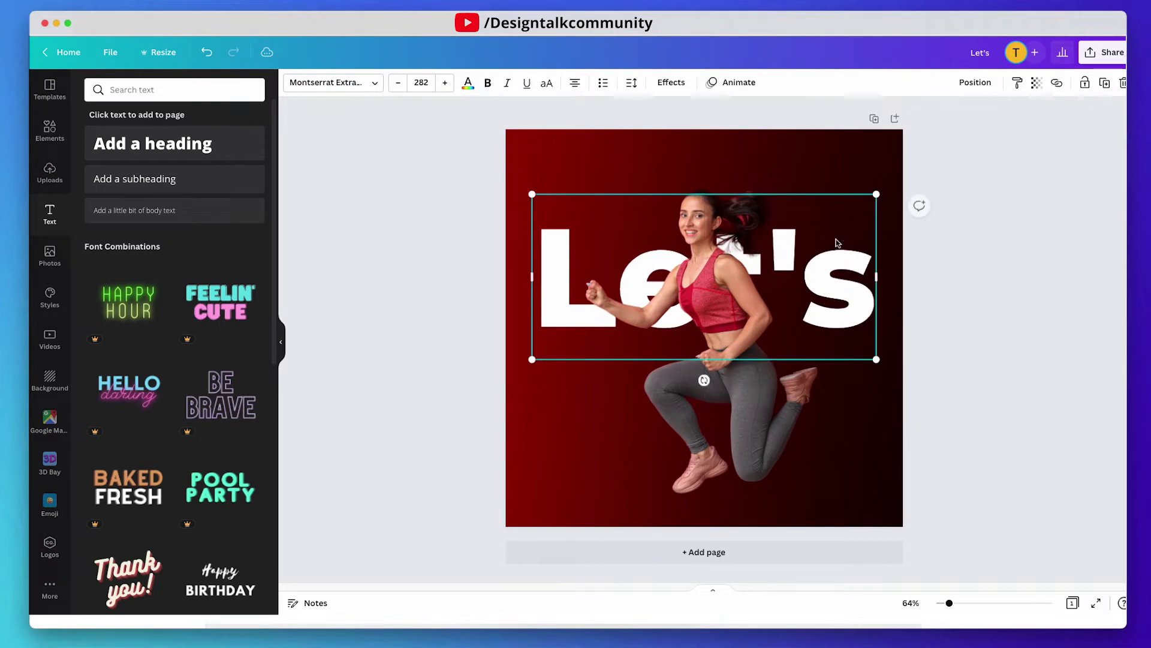
- Apply a Shadow effect to the "Let's" text and set the shadow colour to black
{"action": "left_click", "coordinate": [661, 83]}
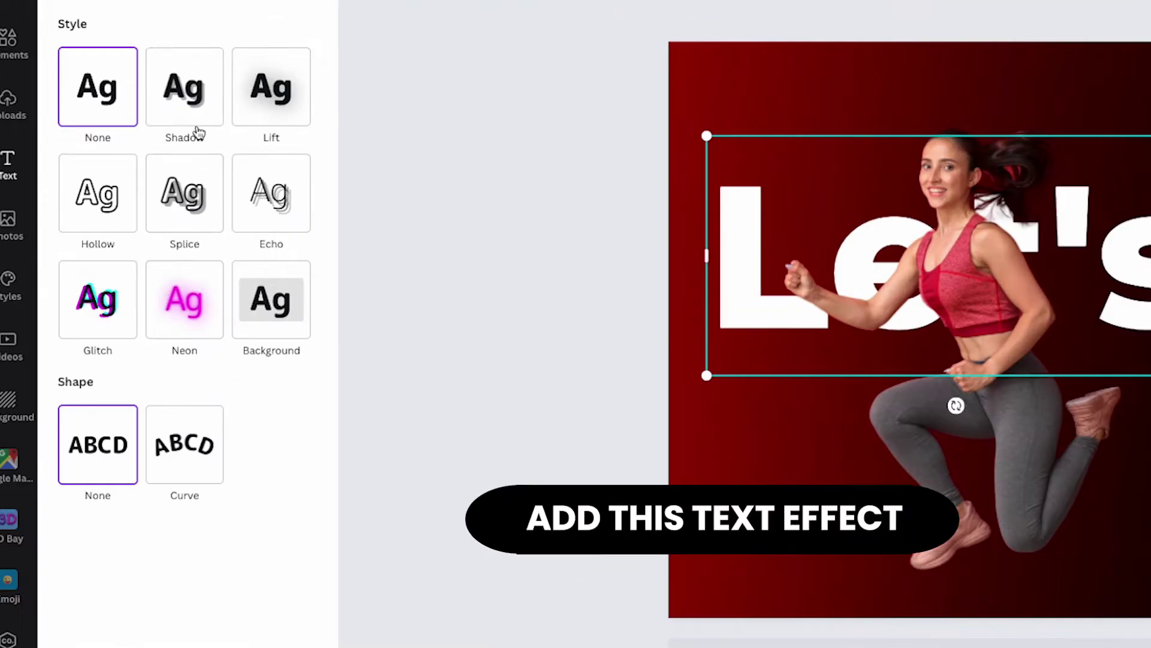
{"action": "left_click", "coordinate": [188, 170]}
{"action": "left_click", "coordinate": [298, 354]}
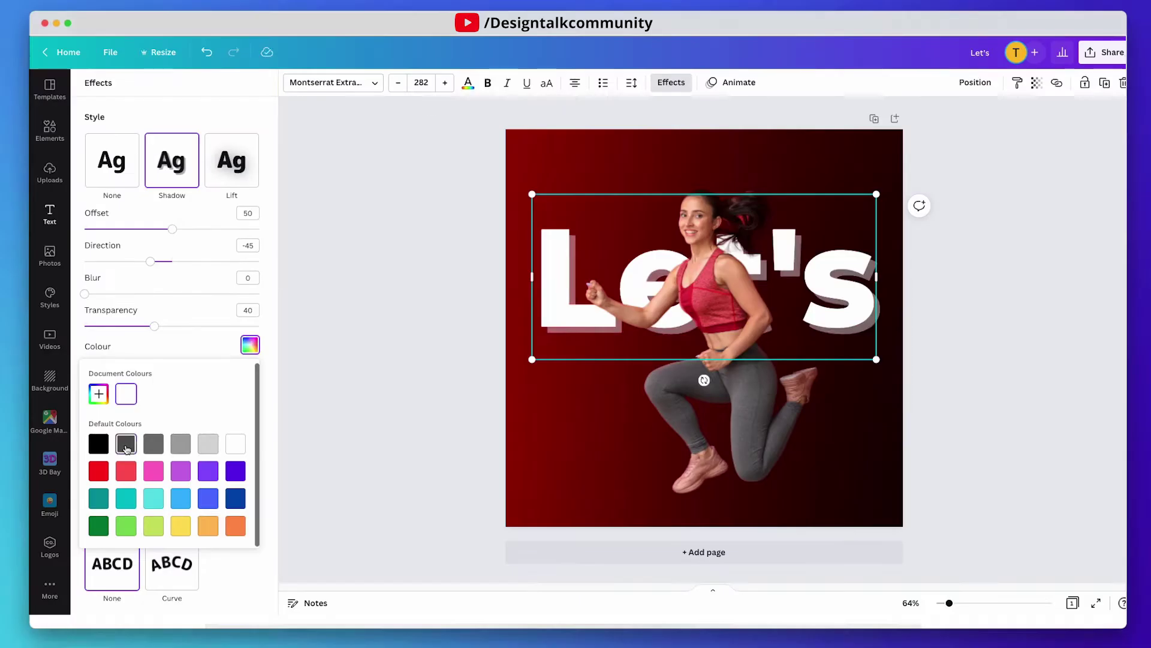
{"action": "left_click", "coordinate": [126, 446]}
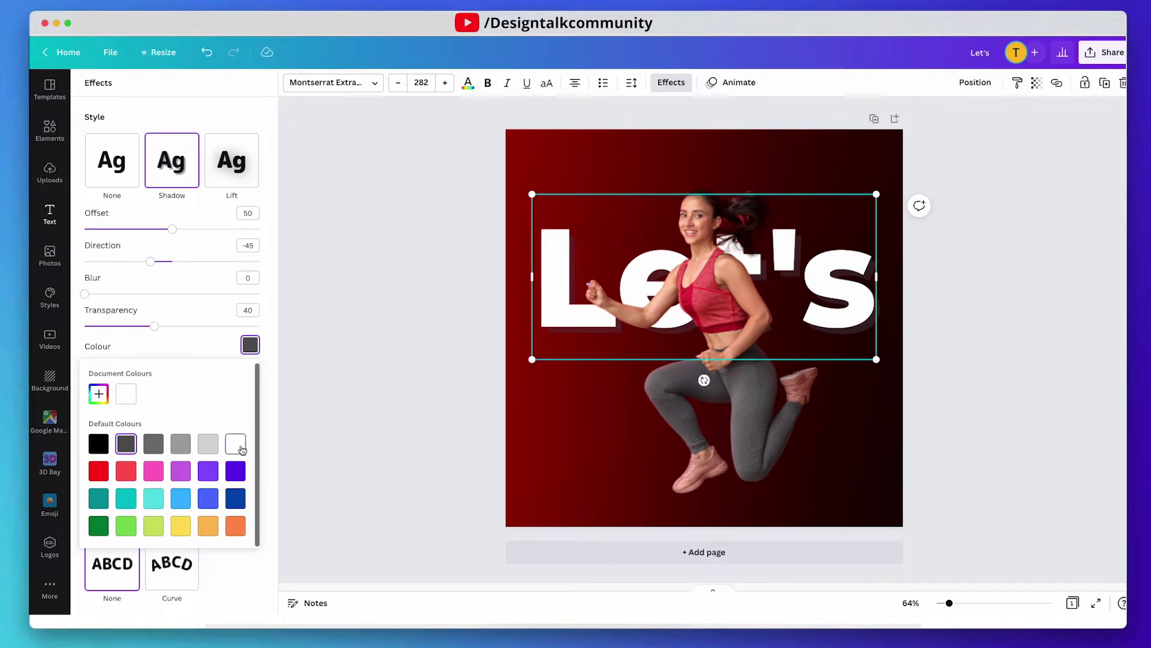
{"action": "left_click", "coordinate": [242, 449]}
{"action": "left_click", "coordinate": [208, 445]}
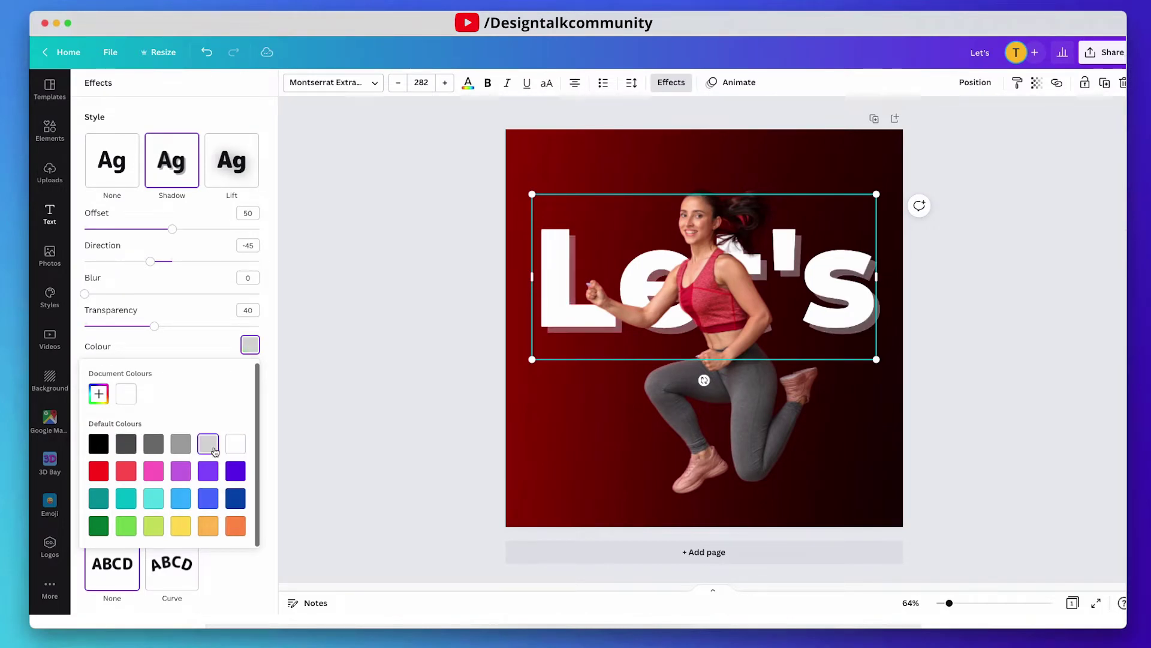
{"action": "left_click", "coordinate": [98, 444]}
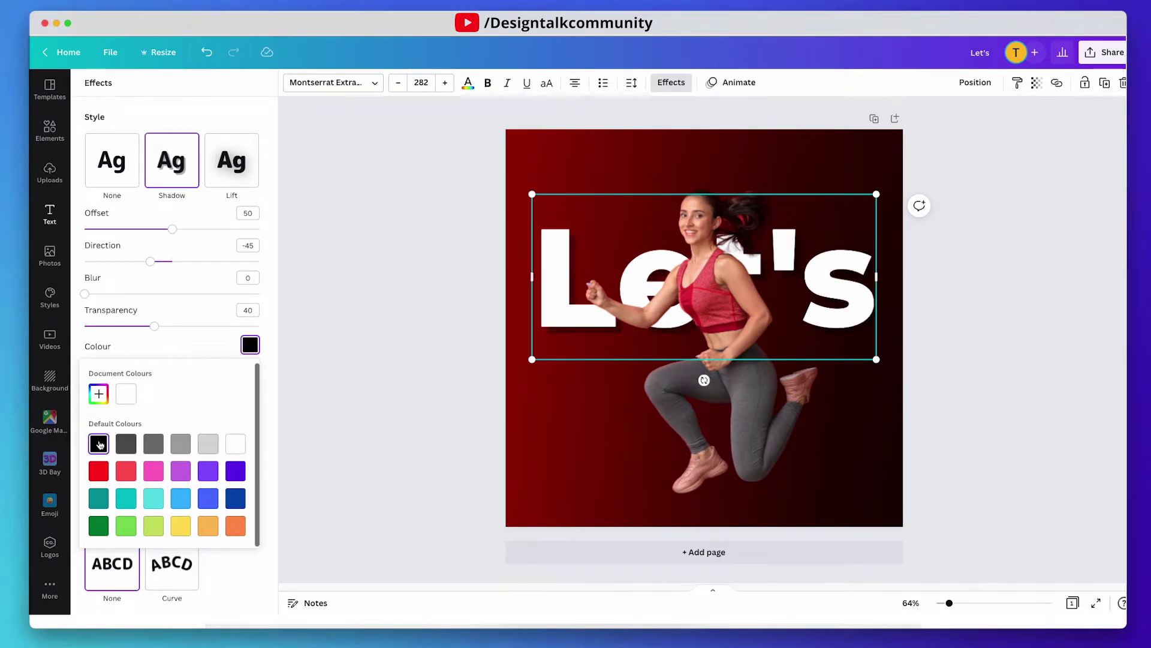
{"action": "left_click", "coordinate": [809, 317]}
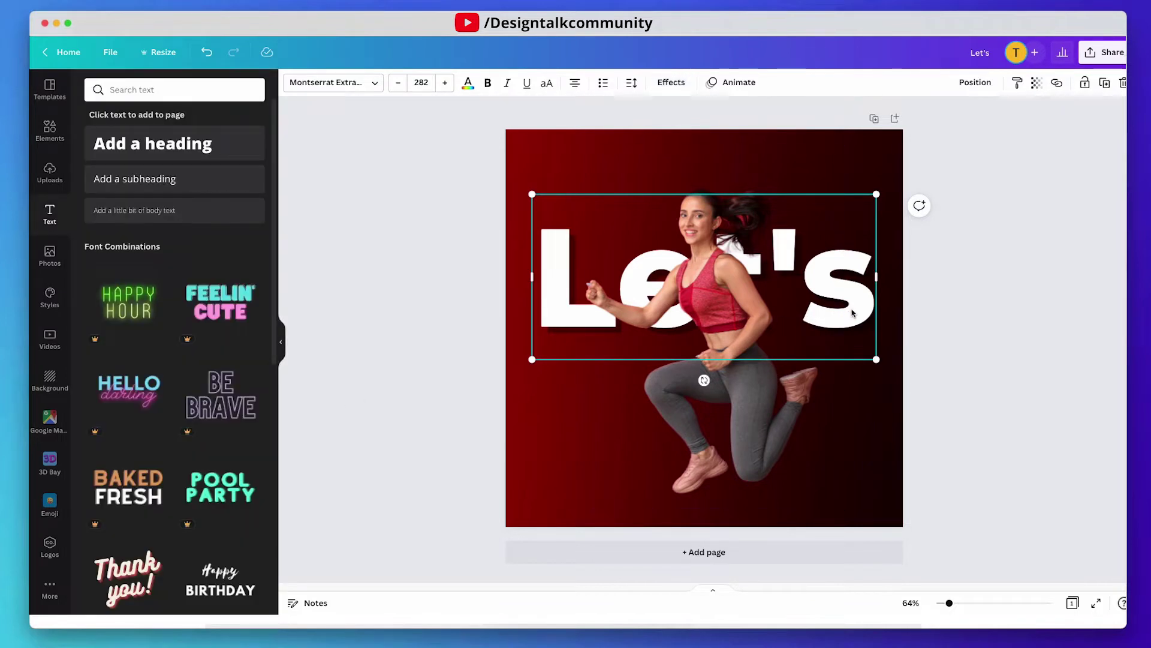
- Duplicate the "Let's" text directly below the original, behind the woman, and change its wording to "GO"
{"action": "key", "text": "ctrl+d"}
{"action": "left_click_drag", "start_coordinate": [852, 313], "coordinate": [851, 412]}
{"action": "left_click", "coordinate": [852, 412]}
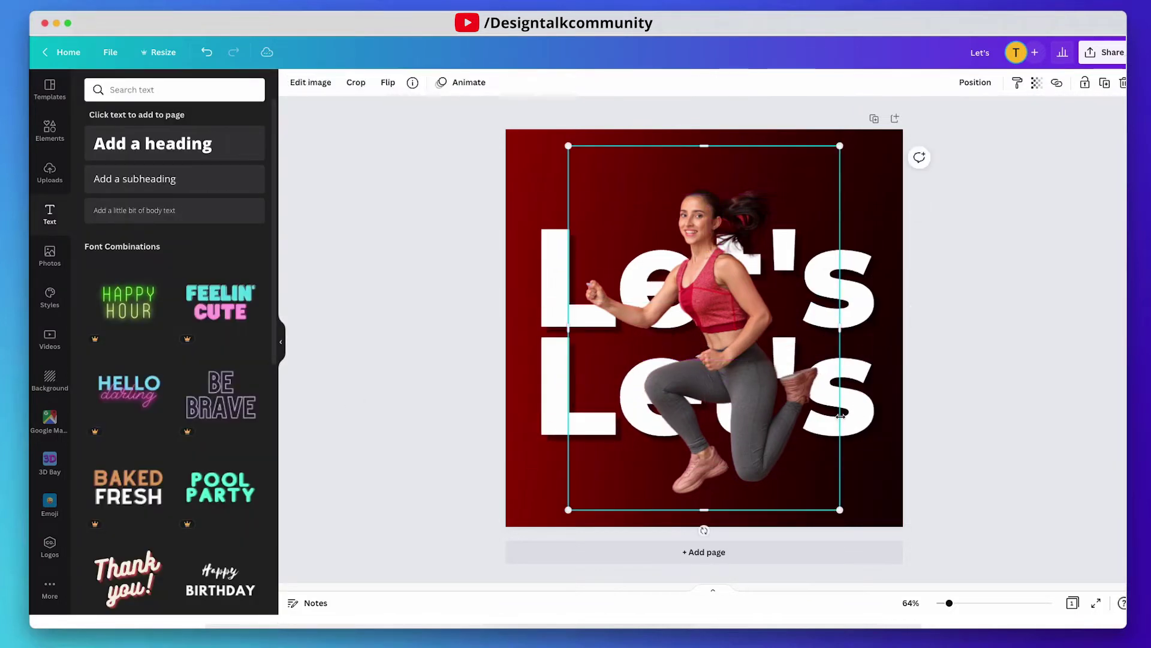
{"action": "double_click", "coordinate": [851, 409]}
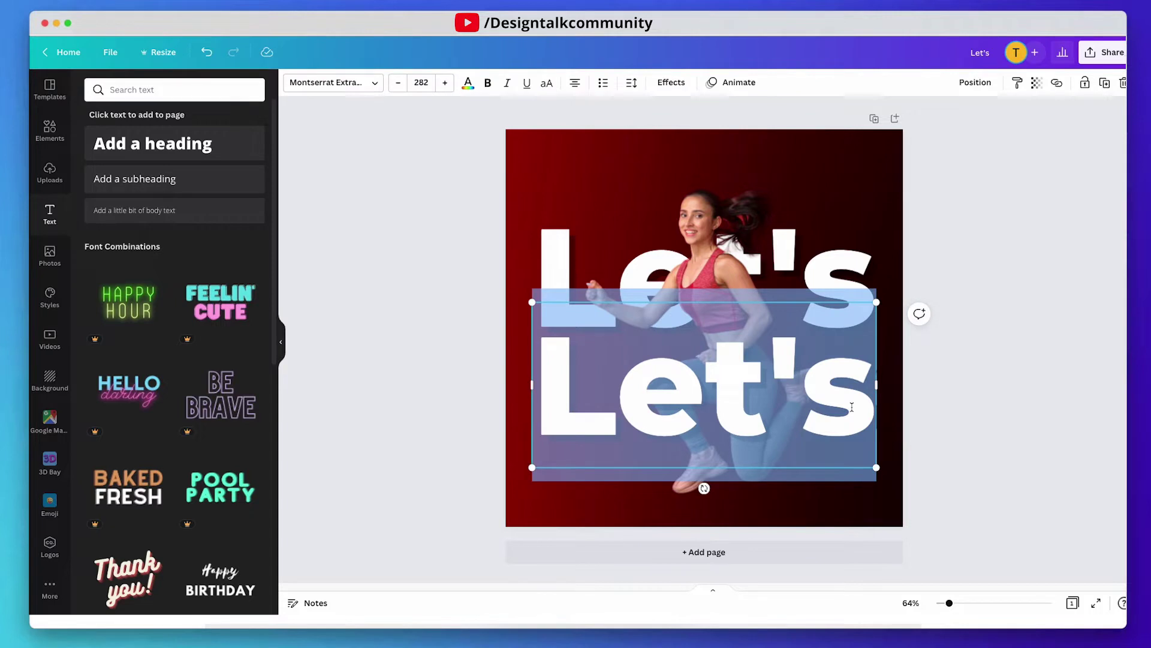
{"action": "type", "text": "GO"}
{"action": "key", "text": "ctrl+["}
{"action": "left_click", "coordinate": [613, 392]}
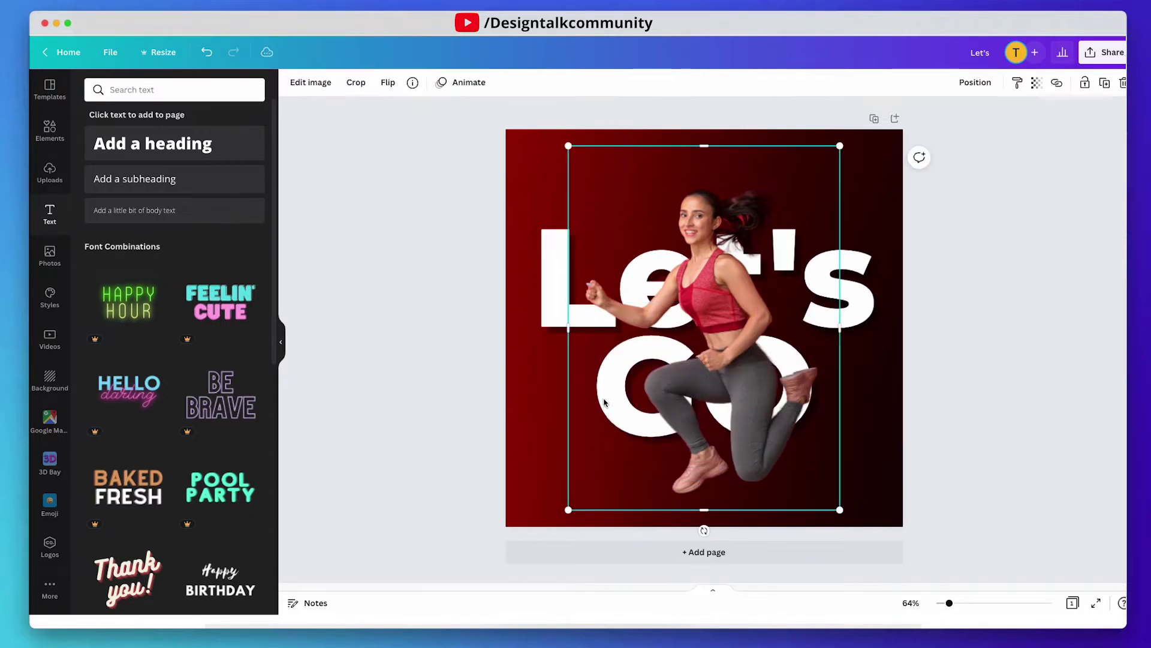
{"action": "left_click", "coordinate": [1085, 83]}
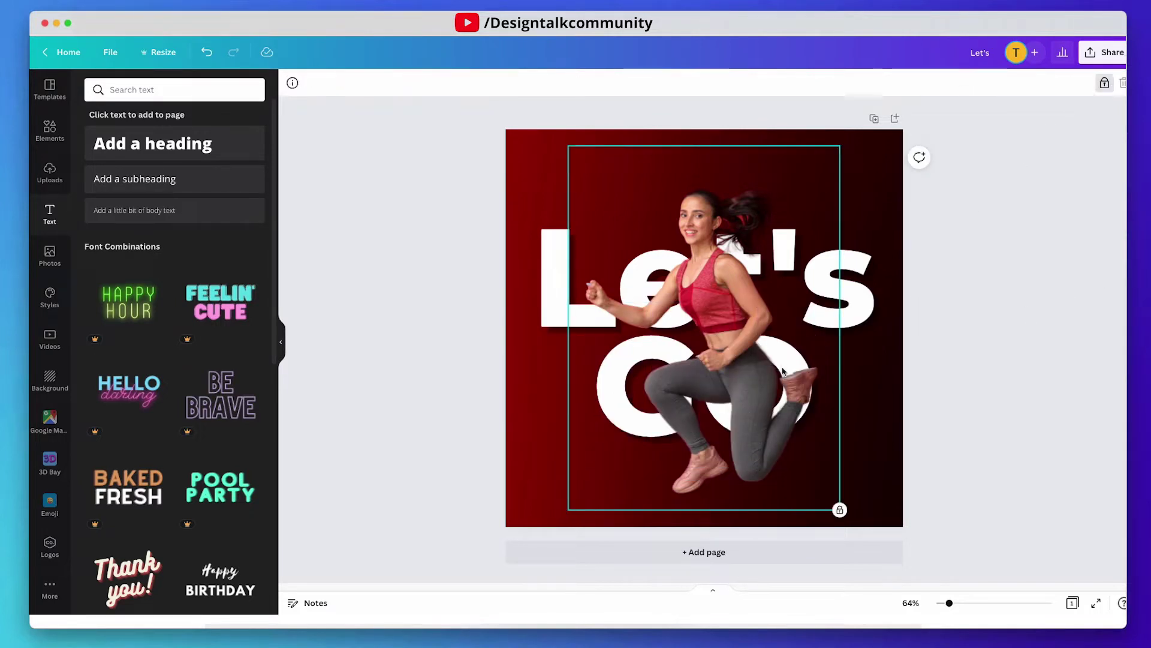
{"action": "left_click", "coordinate": [619, 400]}
{"action": "key", "text": "Escape"}
{"action": "left_click_drag", "start_coordinate": [498, 391], "coordinate": [716, 394]}
{"action": "left_click", "coordinate": [636, 365]}
{"action": "left_click", "coordinate": [1098, 87]}
- Move the woman aside, bring the "GO" text forward in front of her, and move her back to the page centre
{"action": "left_click_drag", "start_coordinate": [719, 244], "coordinate": [583, 255]}
{"action": "left_click", "coordinate": [750, 327]}
{"action": "right_click", "coordinate": [752, 327]}
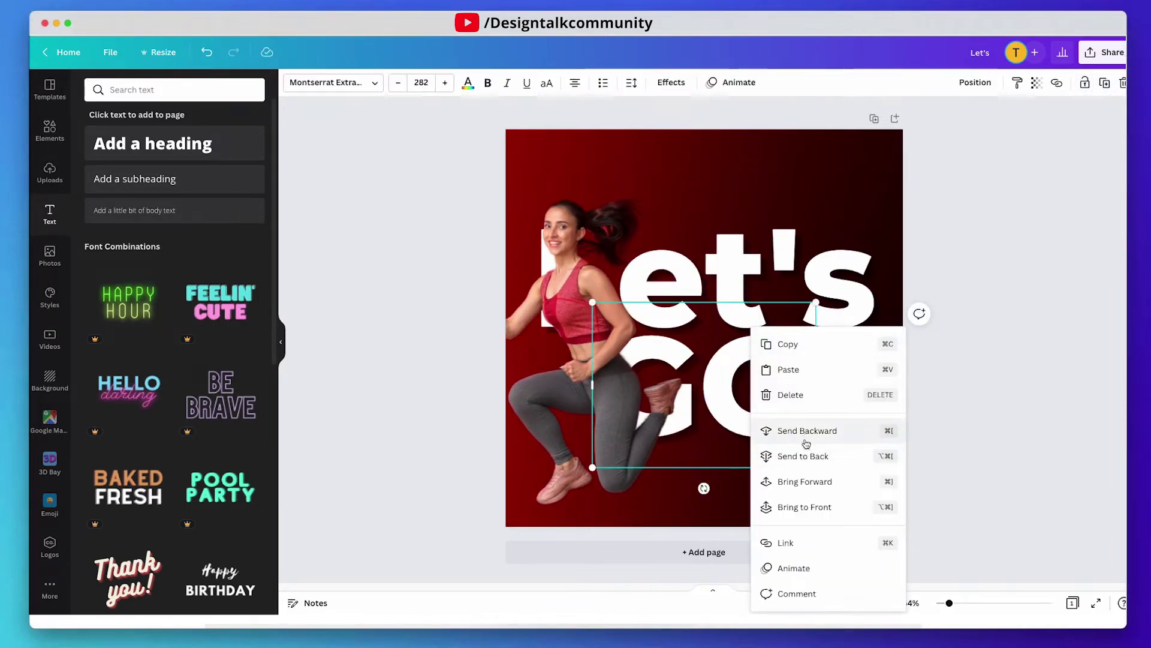
{"action": "left_click", "coordinate": [813, 480]}
{"action": "left_click_drag", "start_coordinate": [557, 260], "coordinate": [692, 245]}
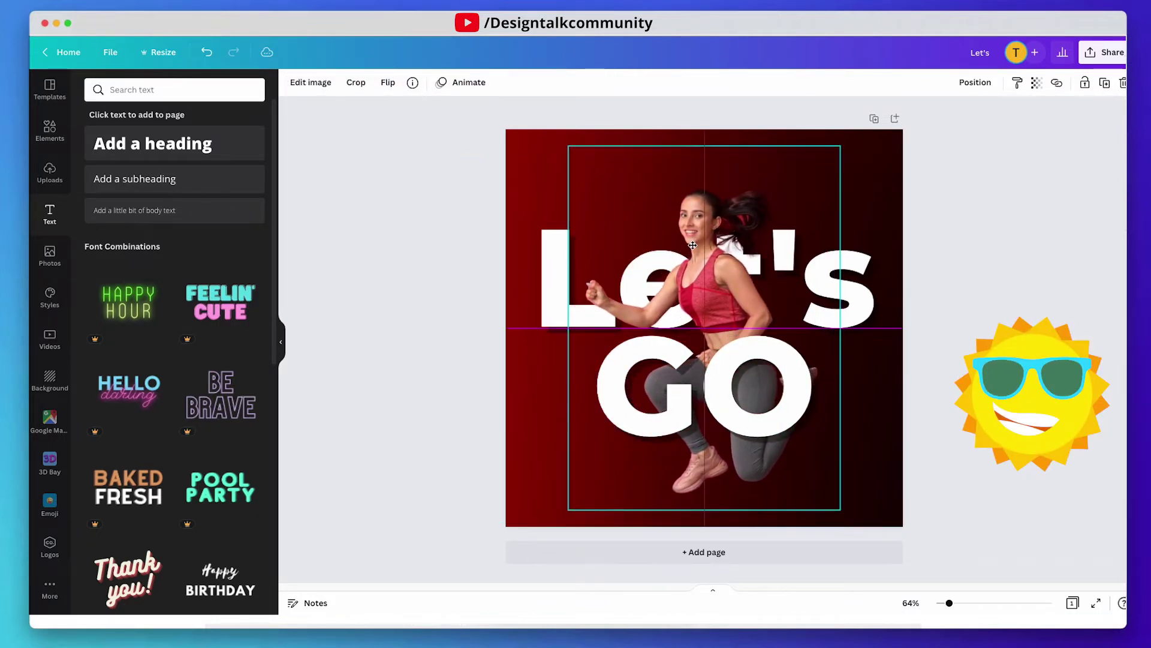
{"action": "key", "text": "Escape"}
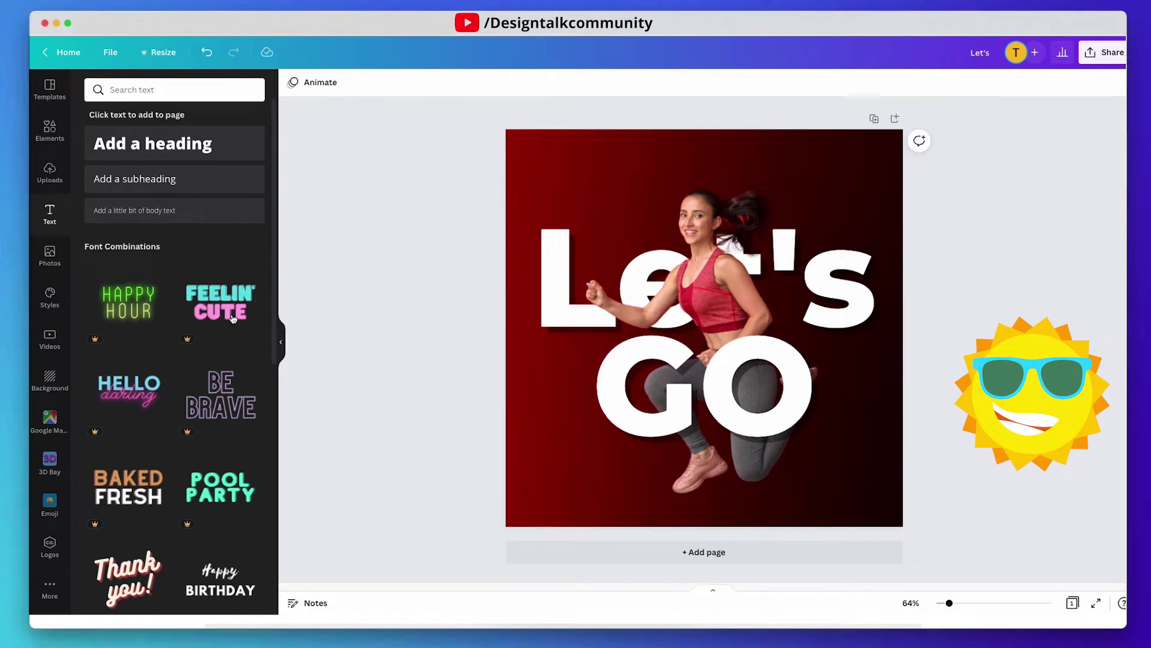
- Replace the page background with the navy gradient photo that blends into magenta and bright blue
{"action": "left_click", "coordinate": [520, 147]}
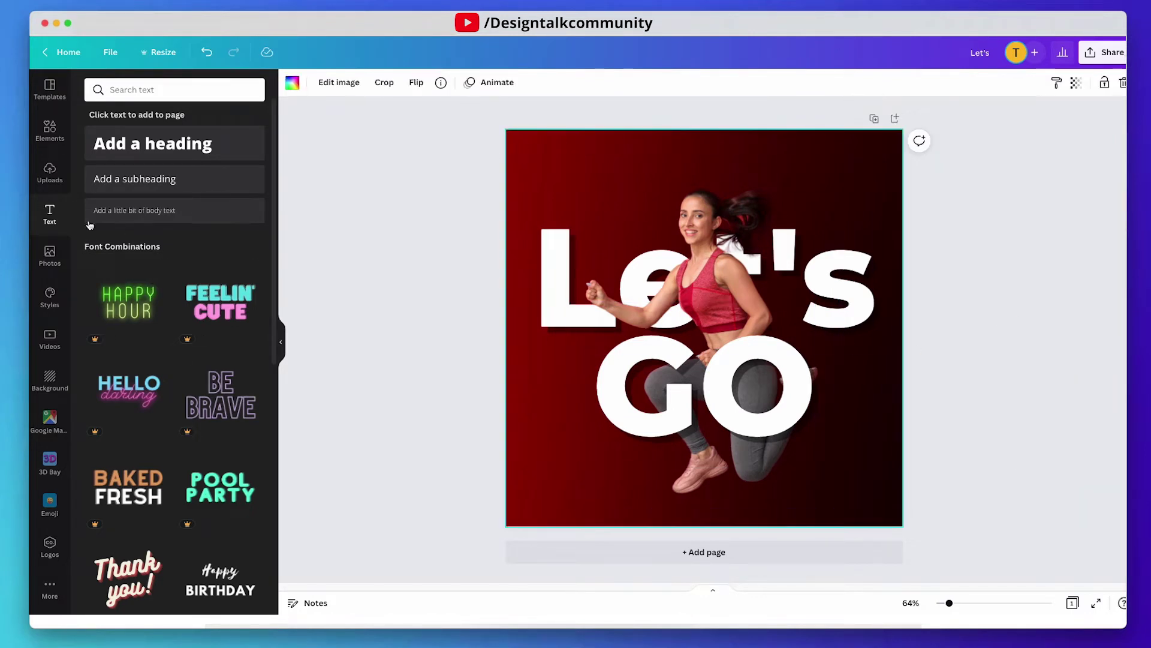
{"action": "left_click", "coordinate": [48, 135]}
{"action": "scroll", "coordinate": [187, 289], "scroll_direction": "down", "scroll_amount": 2}
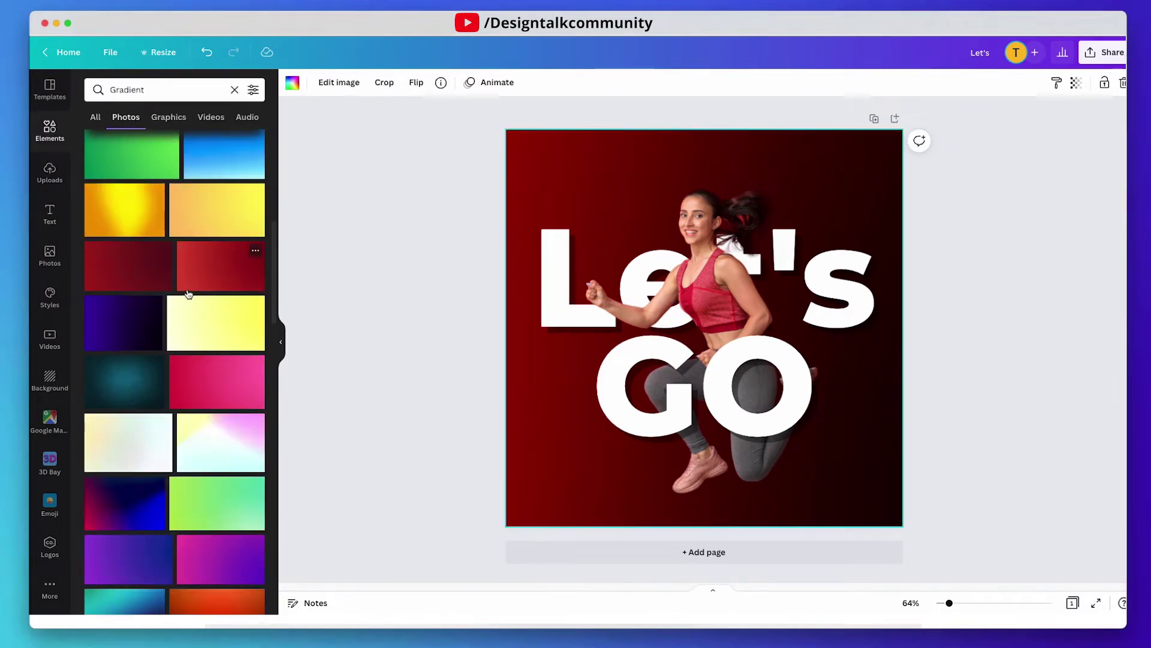
{"action": "scroll", "coordinate": [187, 295], "scroll_direction": "down", "scroll_amount": 1}
{"action": "left_click", "coordinate": [129, 420]}
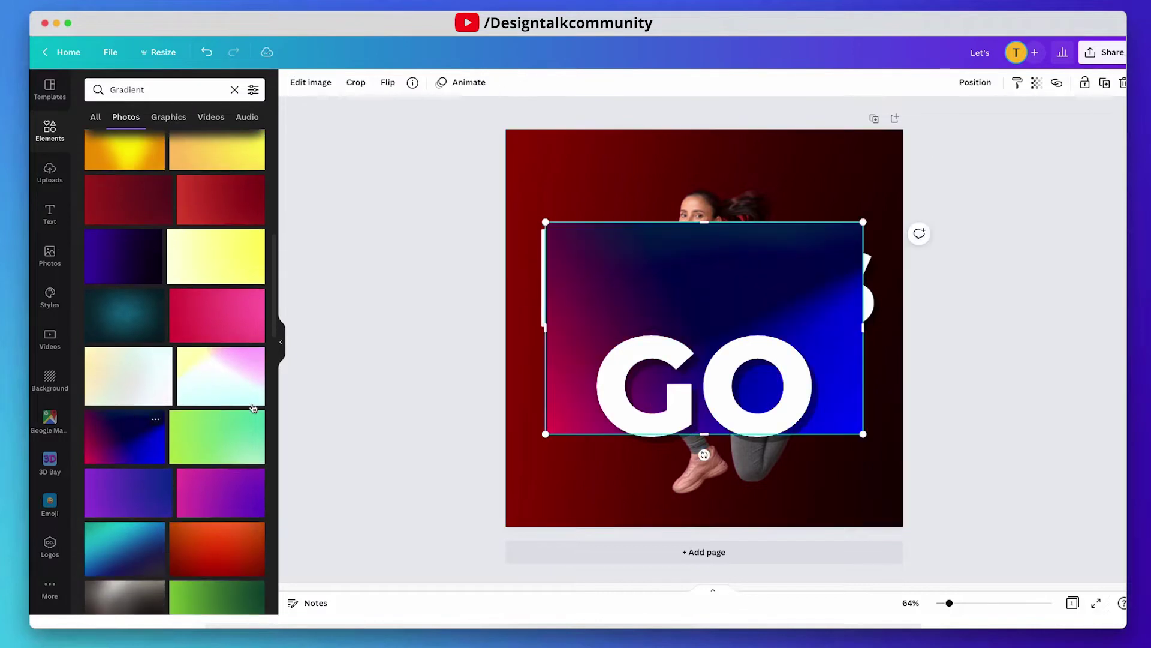
{"action": "right_click", "coordinate": [595, 258]}
{"action": "left_click", "coordinate": [681, 557]}
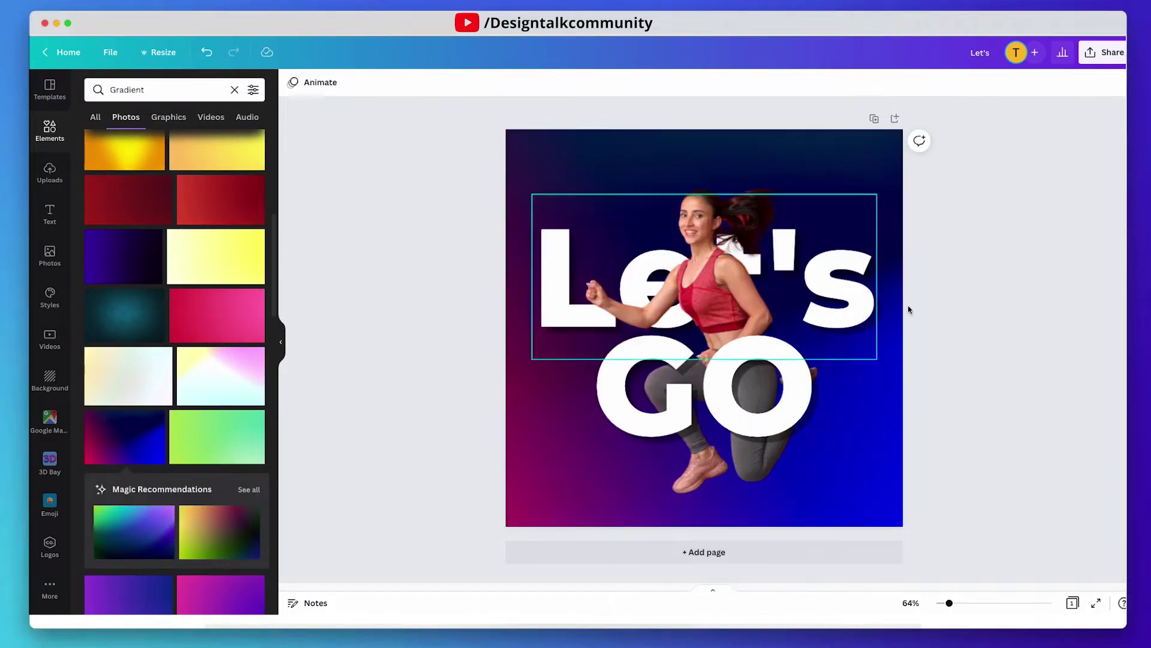
- Search the element library for "LOGO" across all types and add the orange leaf-shaped logo to the page
{"action": "left_click", "coordinate": [156, 87]}
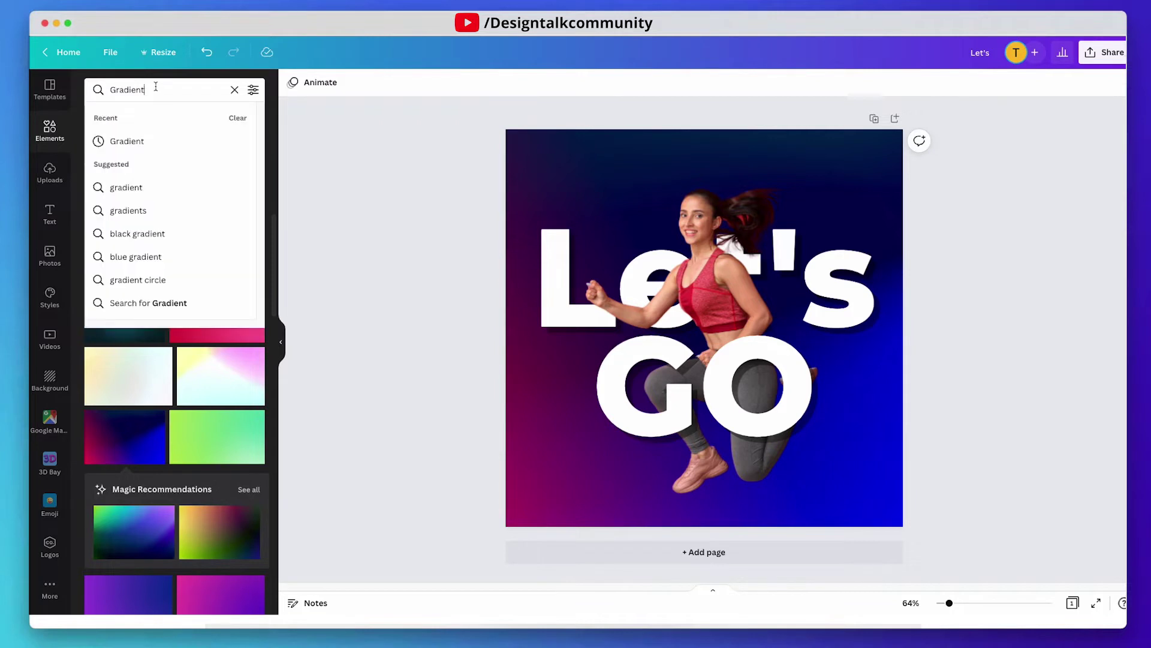
{"action": "type", "text": "LOGO"}
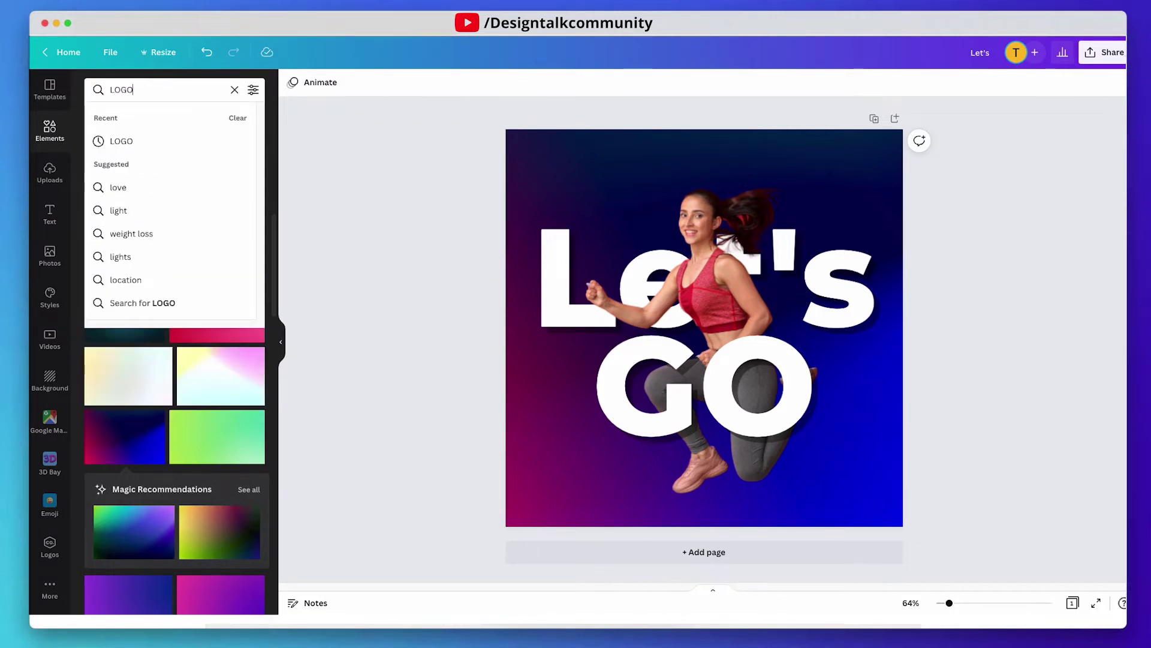
{"action": "key", "text": "Return"}
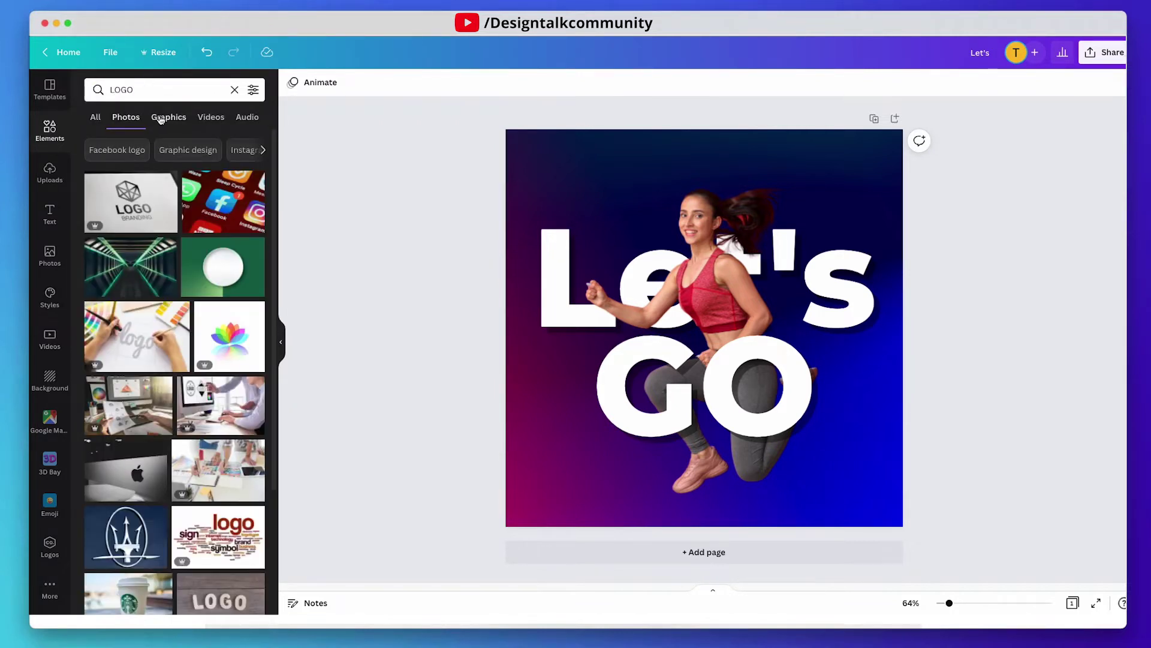
{"action": "left_click", "coordinate": [155, 119]}
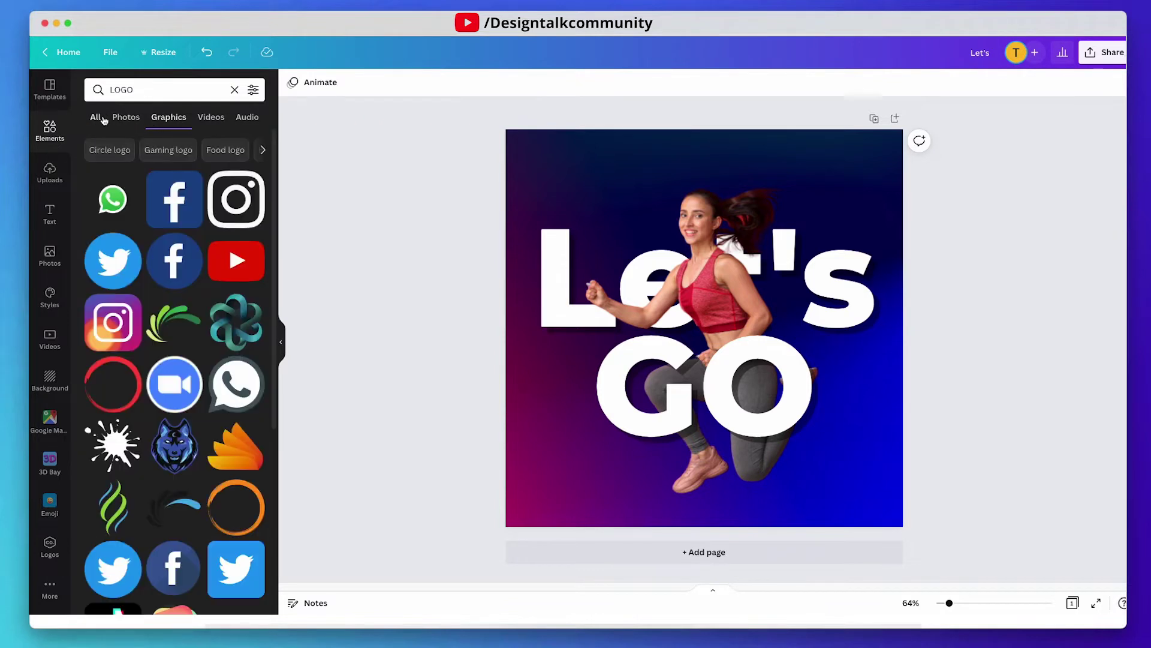
{"action": "left_click", "coordinate": [96, 117]}
{"action": "scroll", "coordinate": [193, 427], "scroll_direction": "down", "scroll_amount": 5}
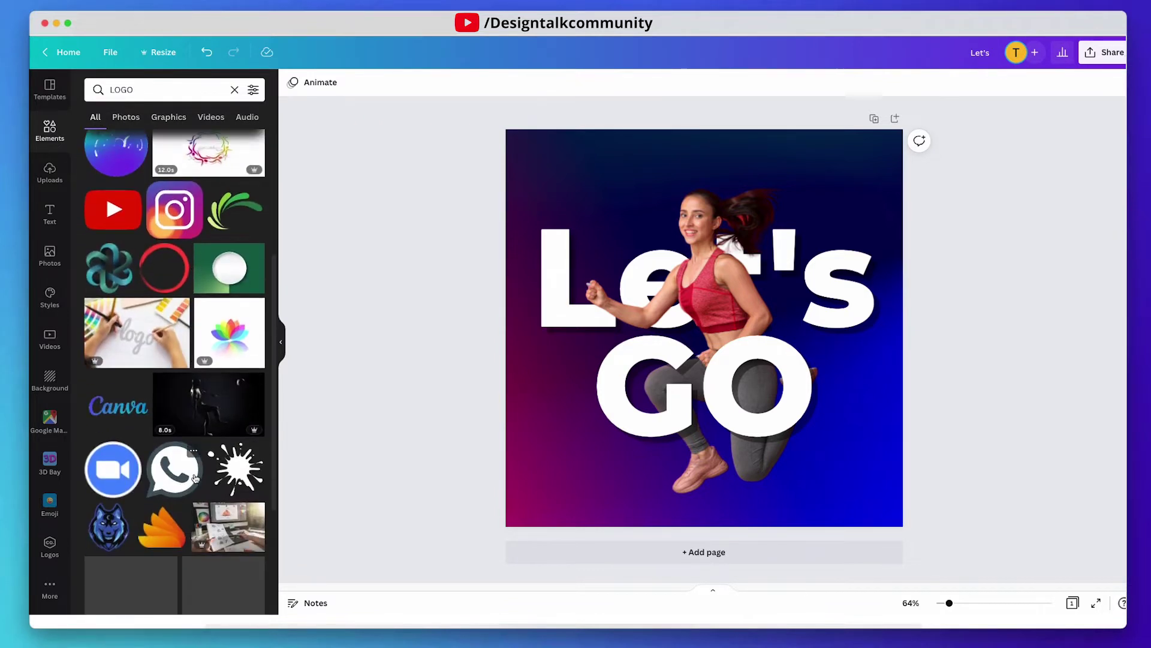
{"action": "scroll", "coordinate": [195, 480], "scroll_direction": "down", "scroll_amount": 2}
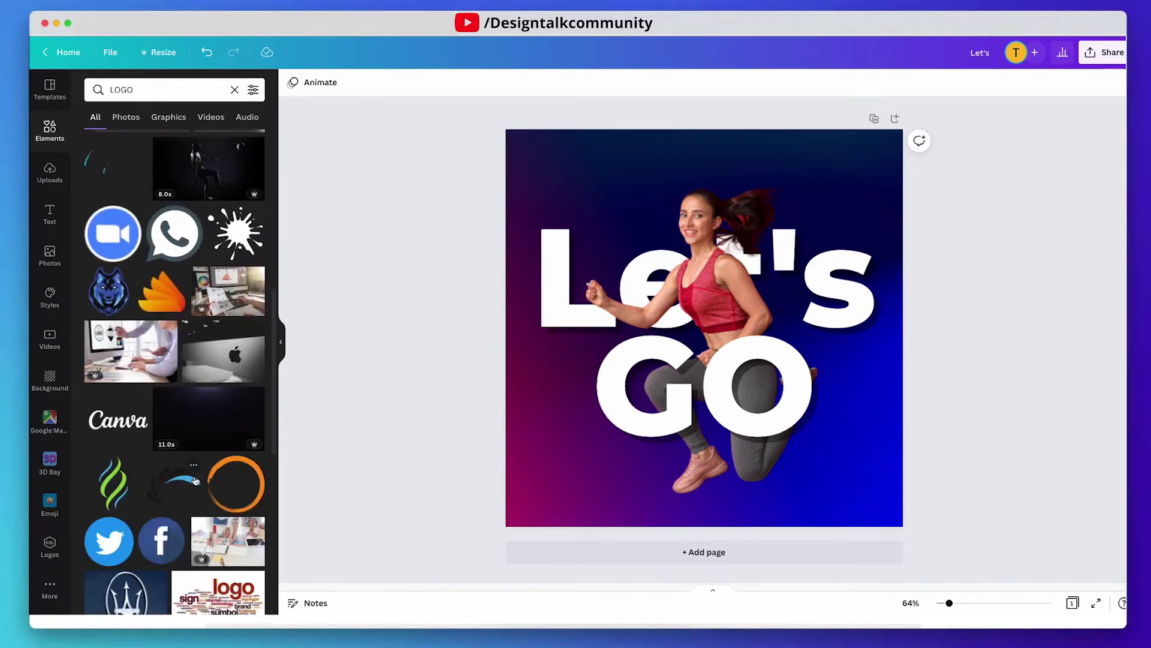
{"action": "scroll", "coordinate": [196, 480], "scroll_direction": "down", "scroll_amount": 1}
{"action": "scroll", "coordinate": [195, 479], "scroll_direction": "down", "scroll_amount": 1}
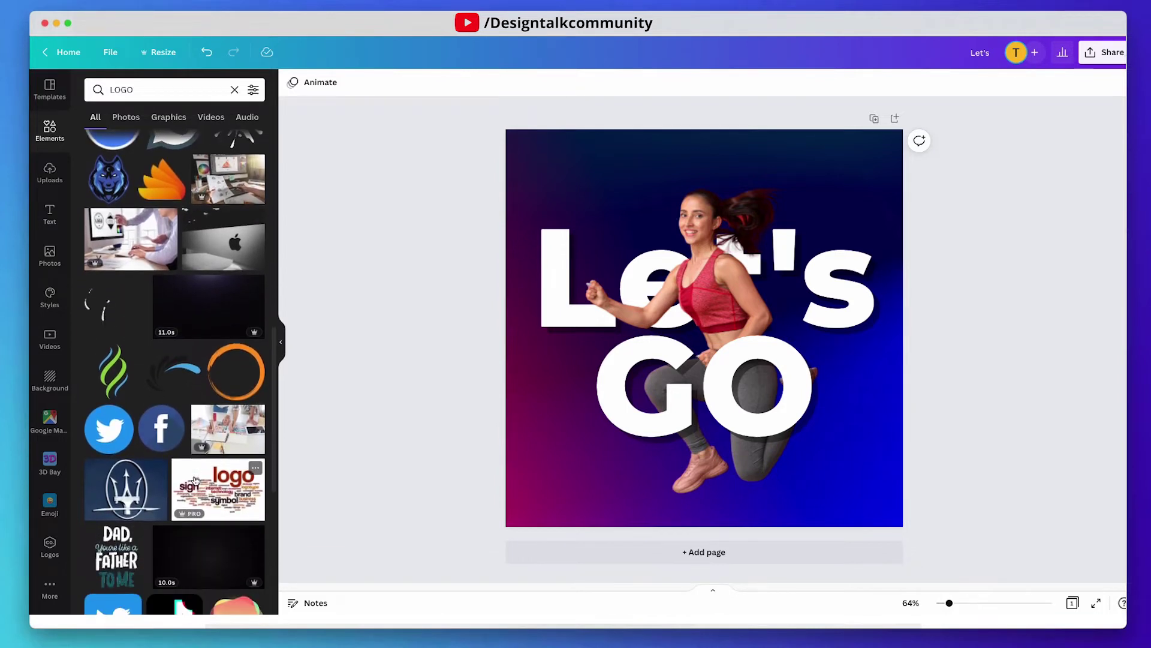
{"action": "scroll", "coordinate": [194, 479], "scroll_direction": "up", "scroll_amount": 3}
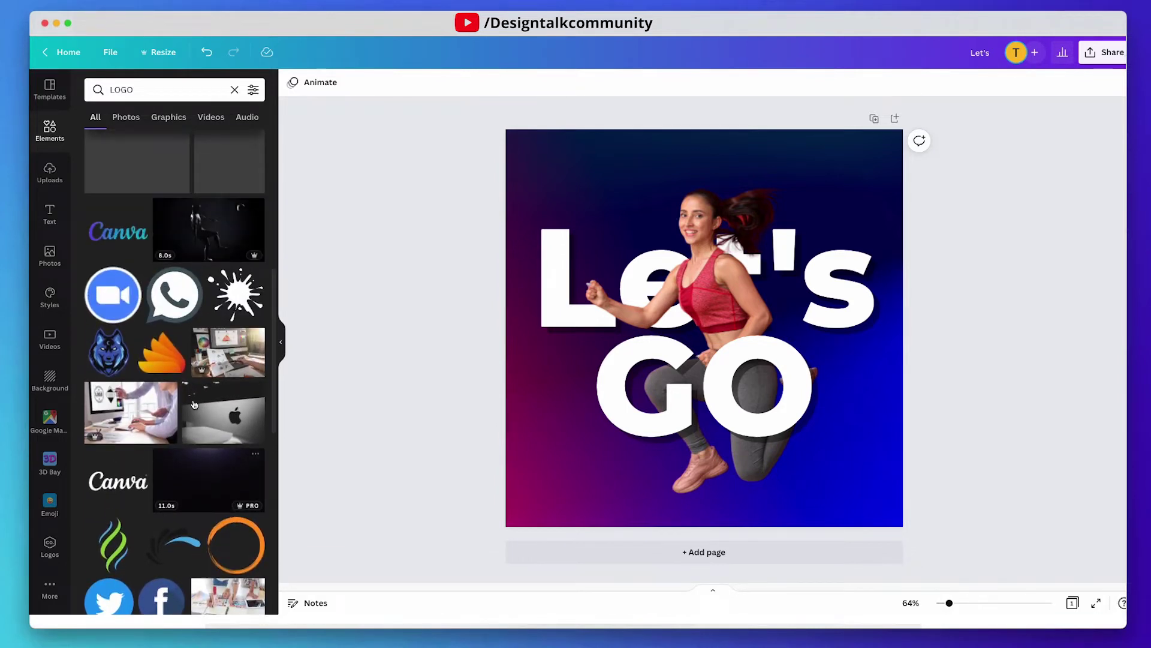
{"action": "left_click", "coordinate": [166, 362]}
- Move the orange logo into the page's upper-left corner and shrink it to a small icon
{"action": "left_click_drag", "start_coordinate": [695, 383], "coordinate": [672, 311]}
{"action": "left_click", "coordinate": [673, 310]}
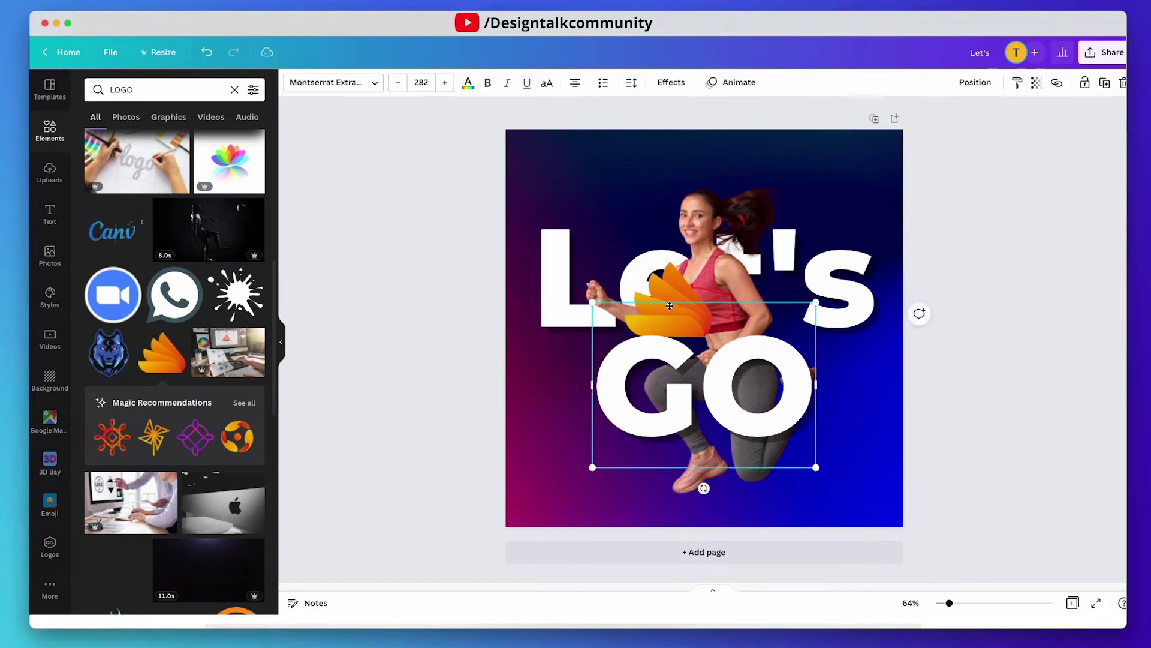
{"action": "key", "text": "ctrl+z"}
{"action": "left_click_drag", "start_coordinate": [642, 257], "coordinate": [557, 157]}
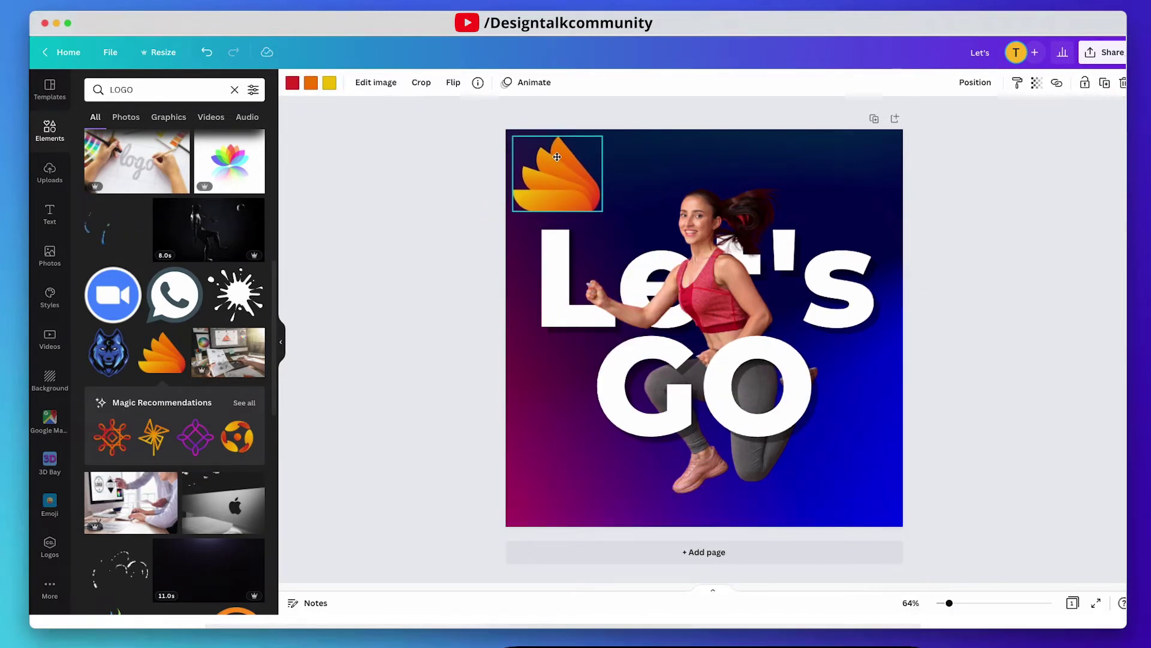
{"action": "left_click_drag", "start_coordinate": [604, 212], "coordinate": [532, 165]}
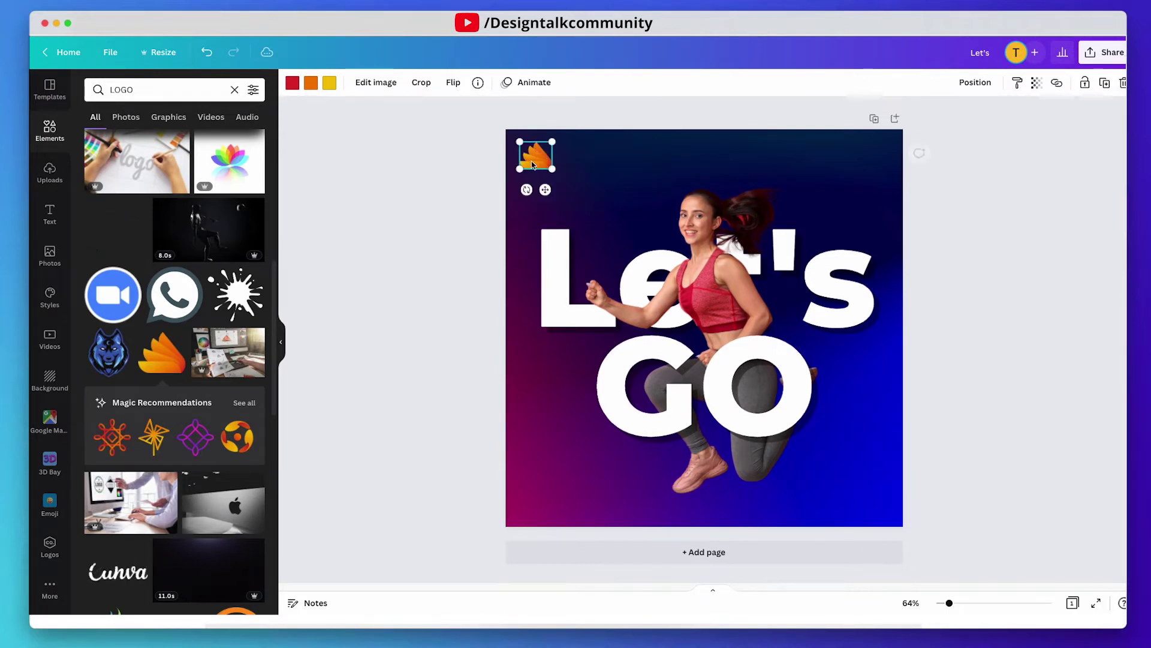
- Add a subheading reading "YOUR LOGO" at size 24.6 on one line directly beside the orange logo
{"action": "left_click", "coordinate": [50, 214]}
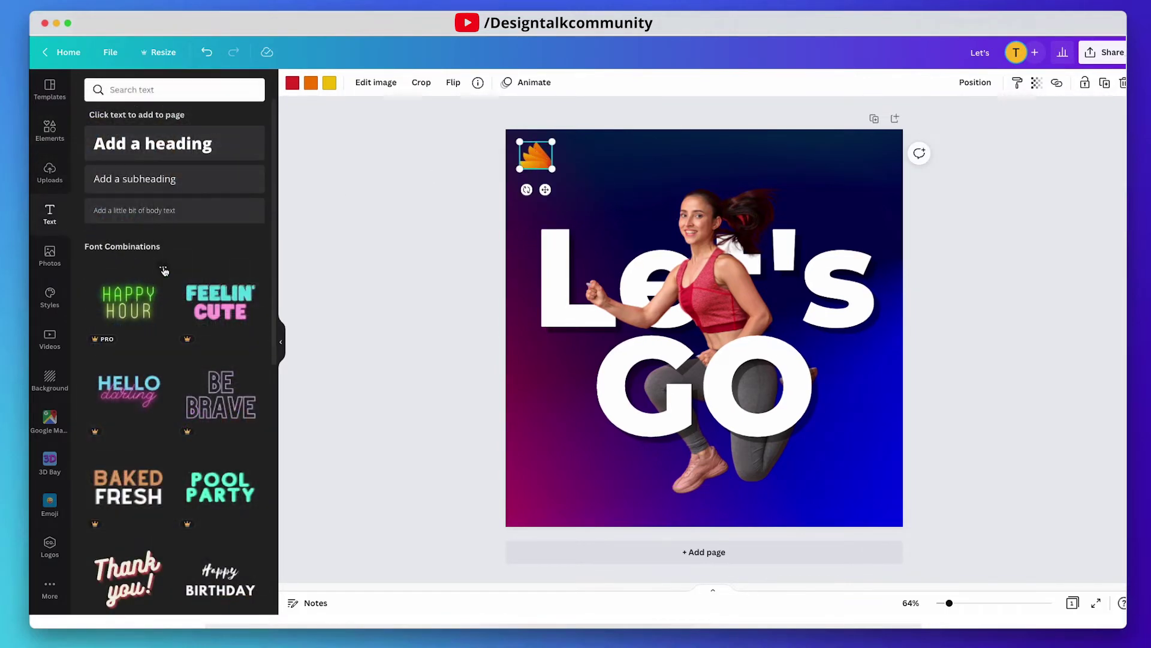
{"action": "left_click", "coordinate": [151, 190]}
{"action": "left_click_drag", "start_coordinate": [554, 278], "coordinate": [699, 281]}
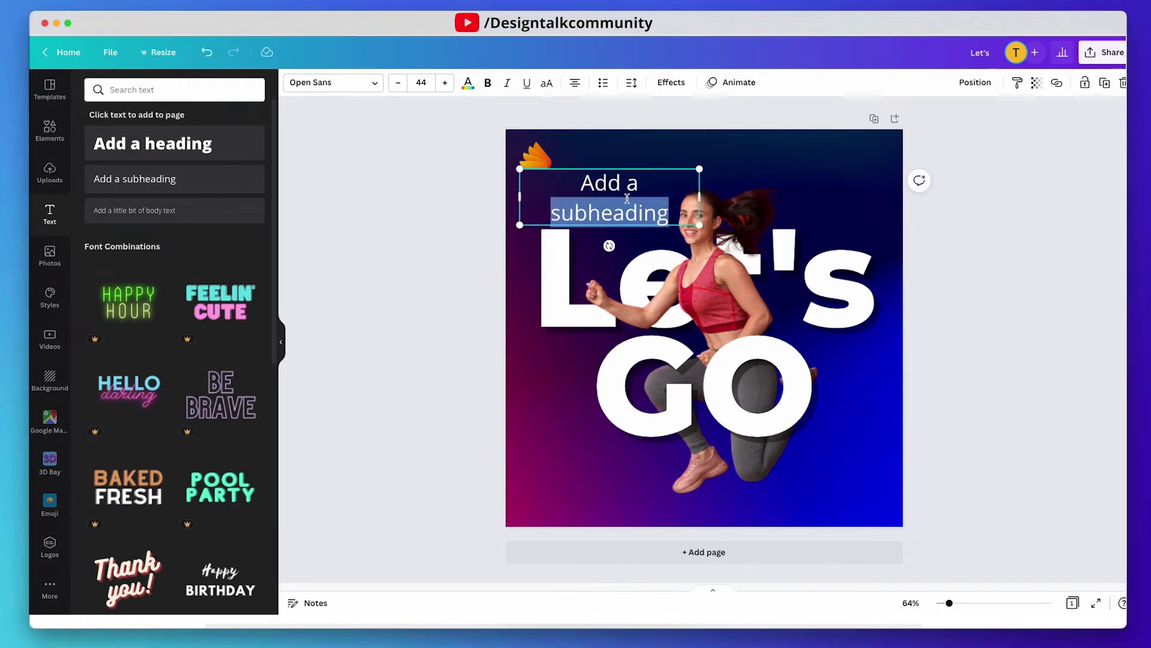
{"action": "type", "text": "logo"}
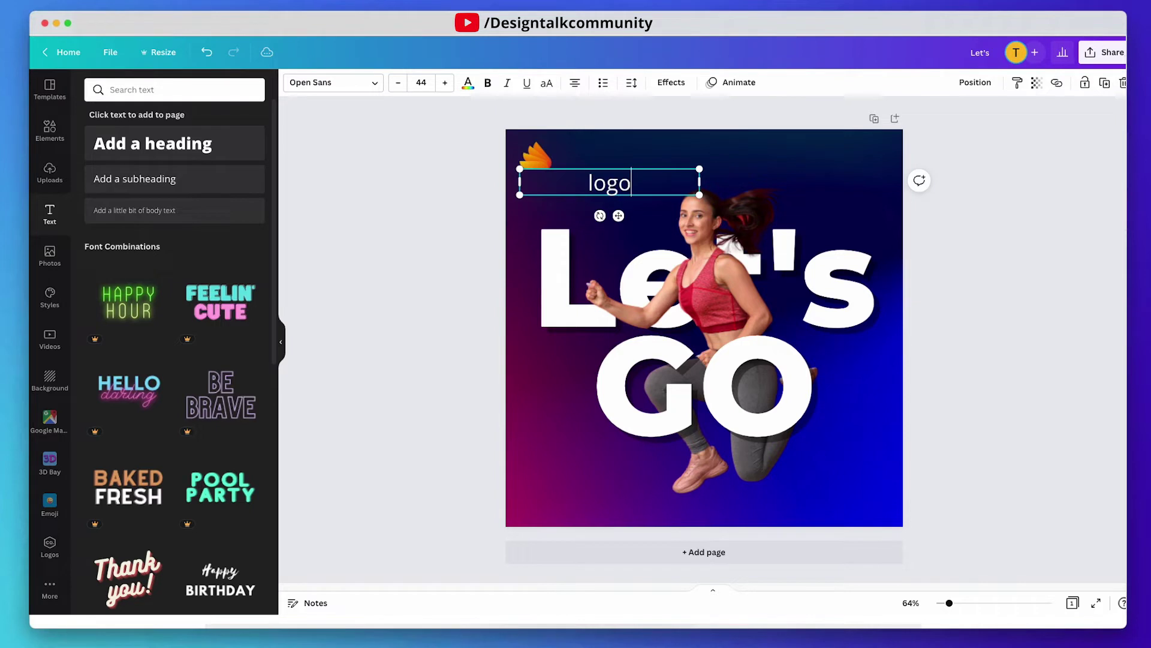
{"action": "left_click_drag", "start_coordinate": [701, 167], "coordinate": [587, 192]}
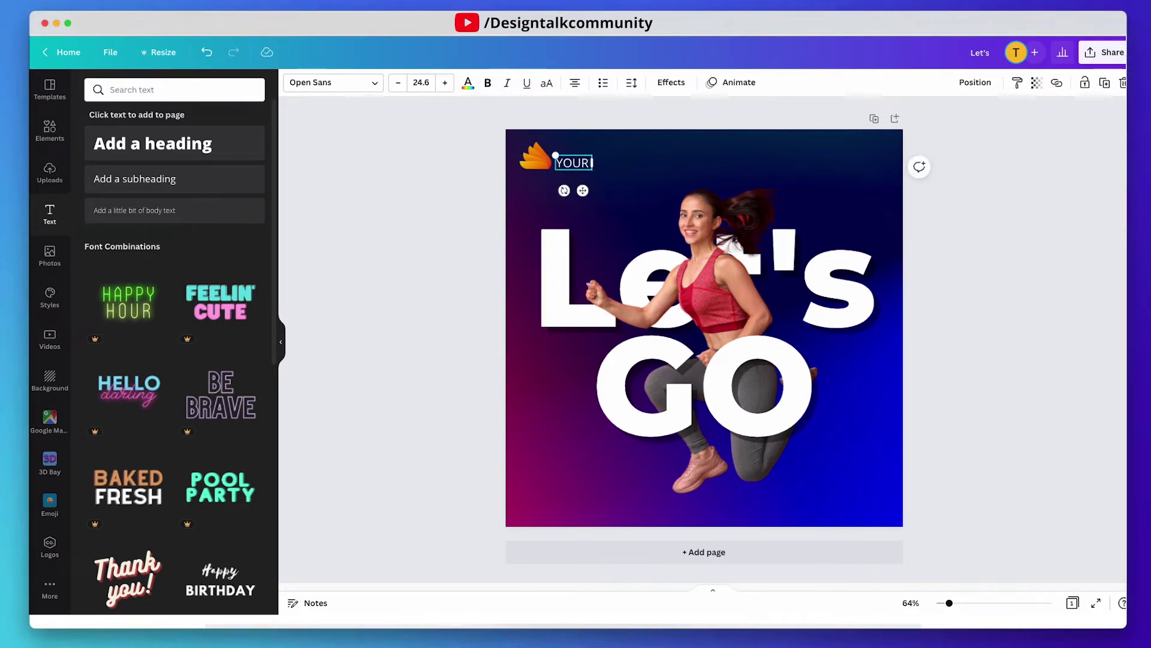
{"action": "type", "text": "LOGO"}
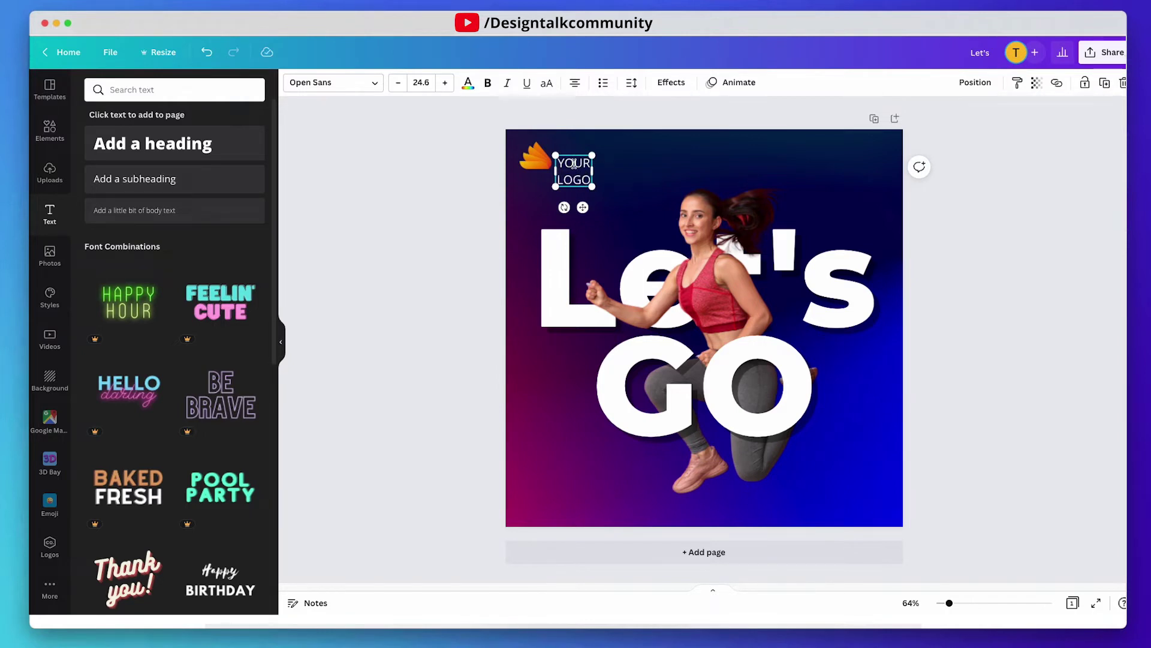
{"action": "left_click_drag", "start_coordinate": [592, 171], "coordinate": [628, 172]}
{"action": "left_click", "coordinate": [488, 180]}
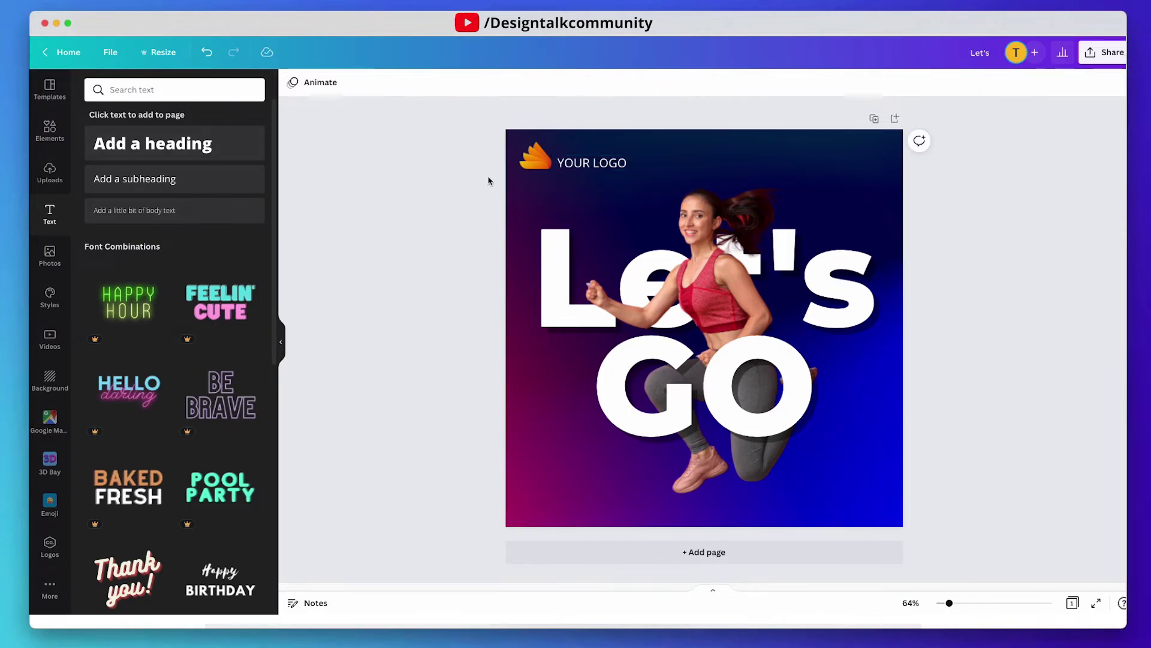
{"action": "left_click", "coordinate": [576, 171]}
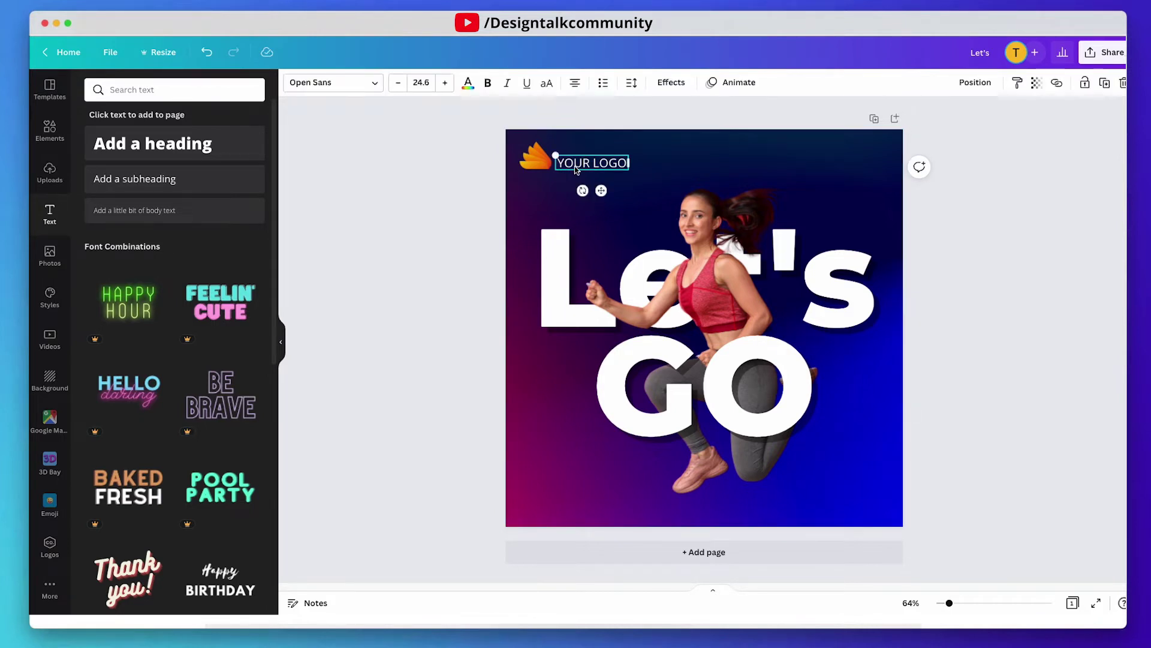
{"action": "left_click_drag", "start_coordinate": [577, 163], "coordinate": [540, 511]}
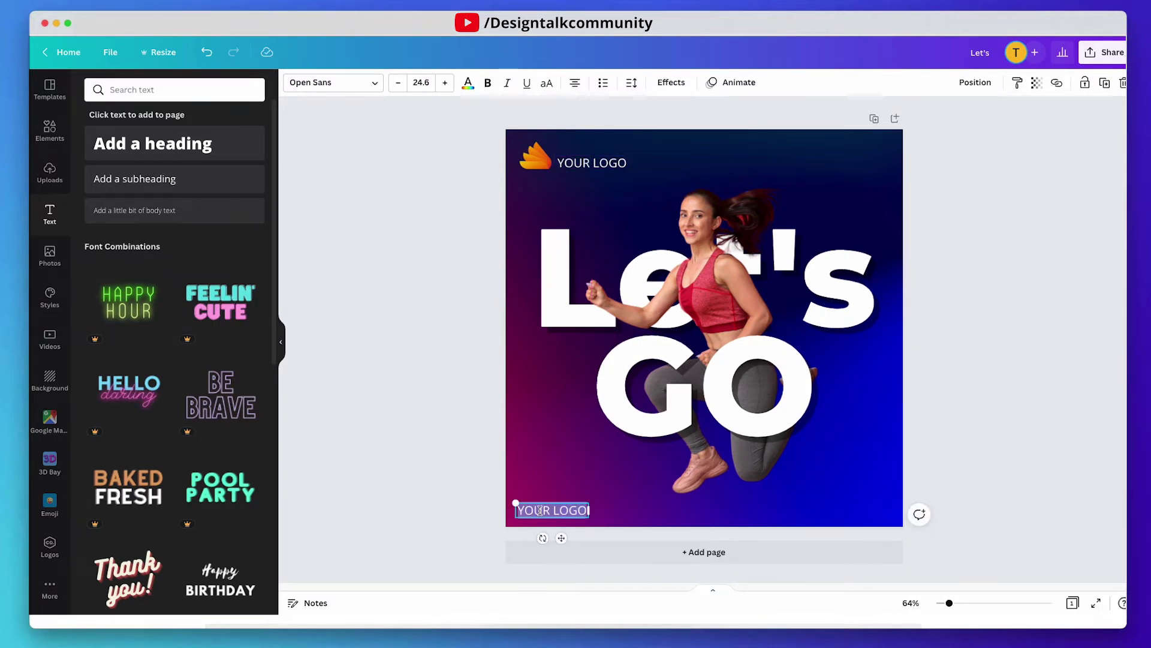
{"action": "type", "text": "www"}
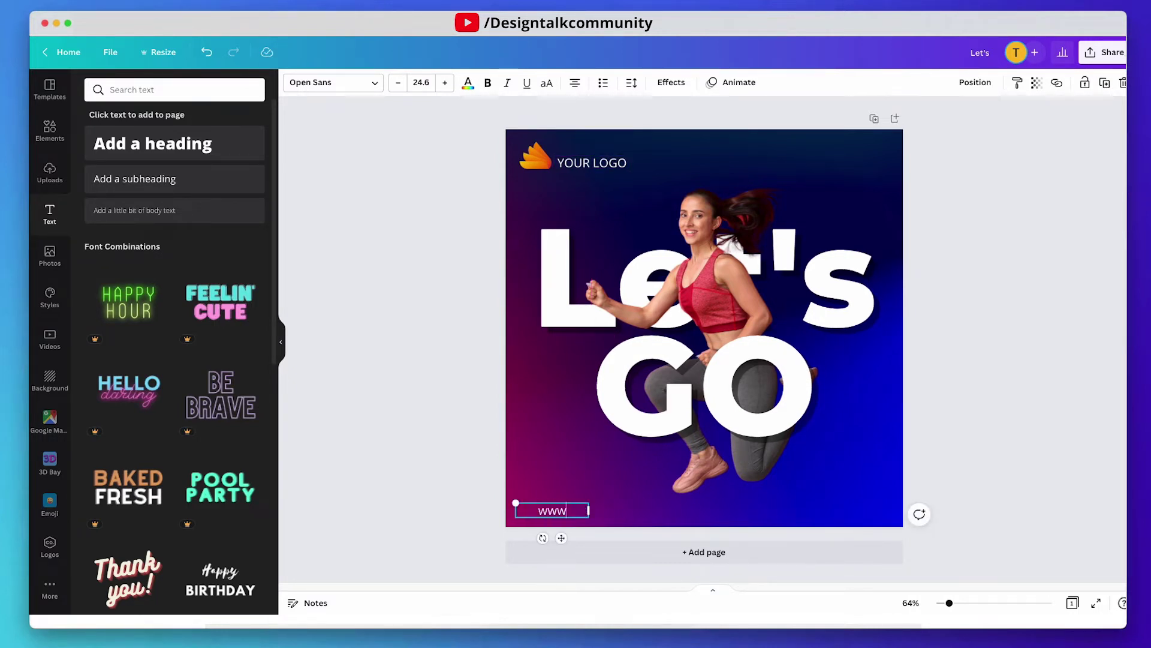
{"action": "type", "text": ".website.com"}
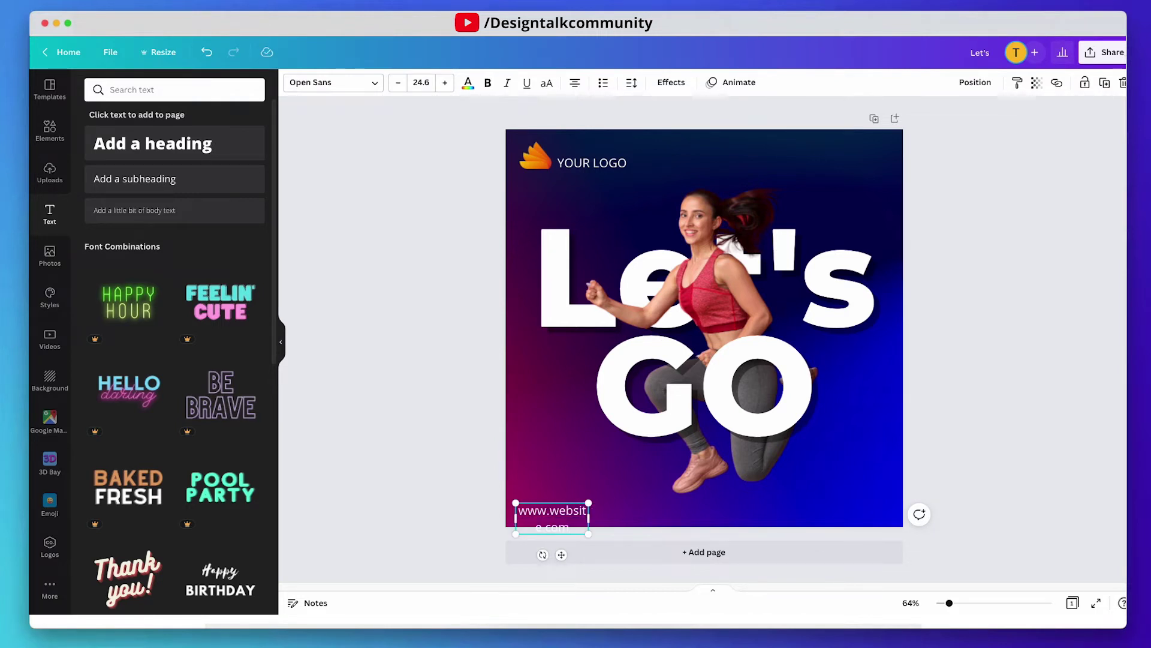
{"action": "left_click_drag", "start_coordinate": [593, 518], "coordinate": [630, 518]}
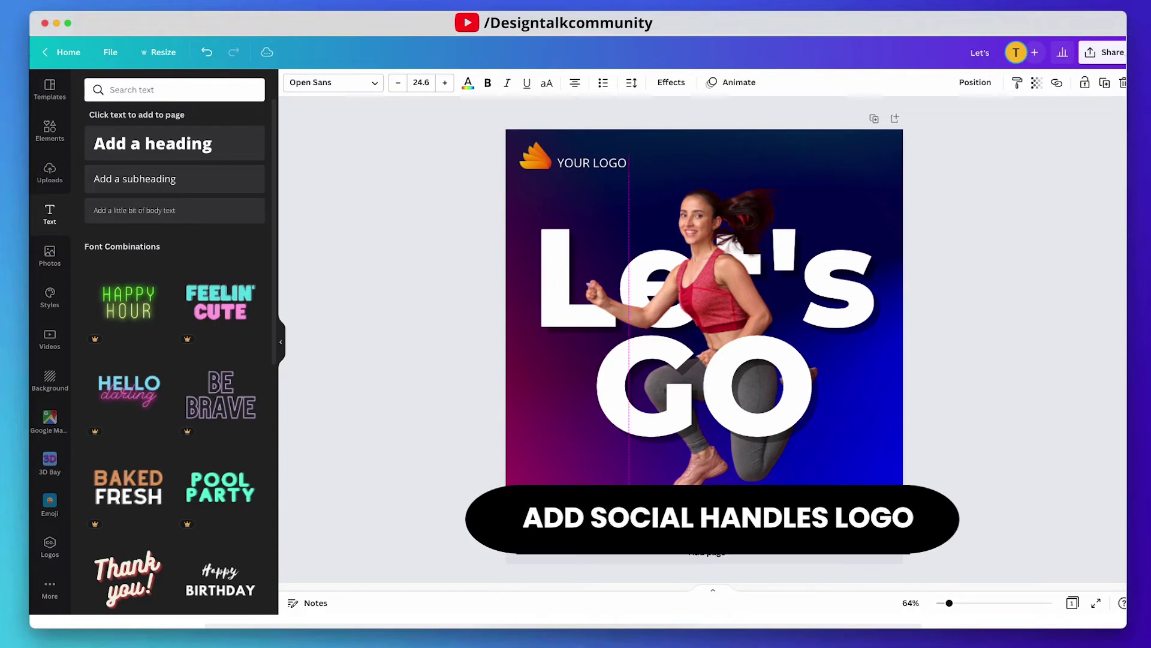
{"action": "left_click", "coordinate": [478, 480]}
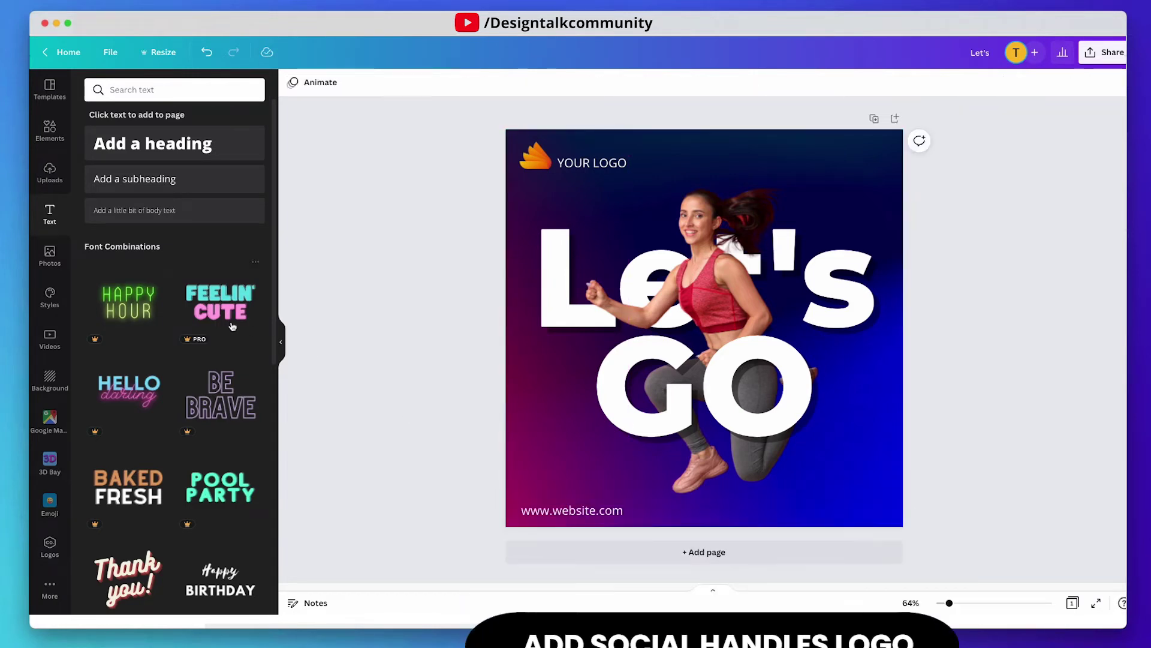
- Add the multicoloured Instagram logo from the LOGO results and place it as a small icon in the page's lower-right corner
{"action": "left_click", "coordinate": [59, 148]}
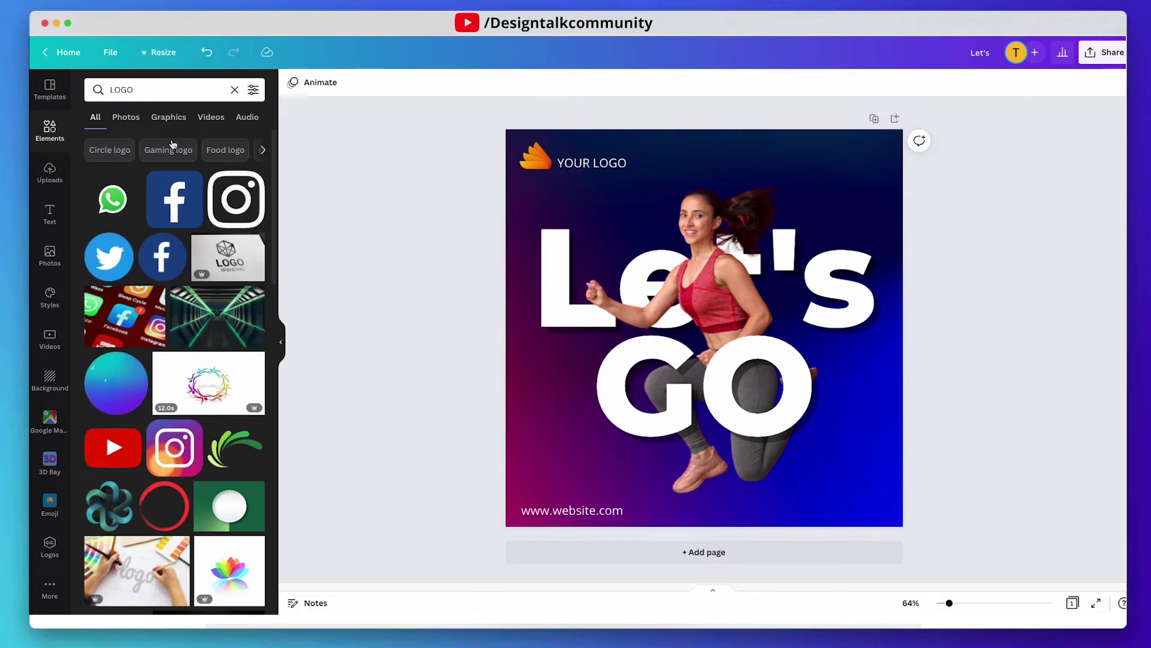
{"action": "left_click", "coordinate": [178, 450]}
{"action": "left_click_drag", "start_coordinate": [726, 204], "coordinate": [756, 229]}
{"action": "left_click_drag", "start_coordinate": [576, 194], "coordinate": [846, 511]}
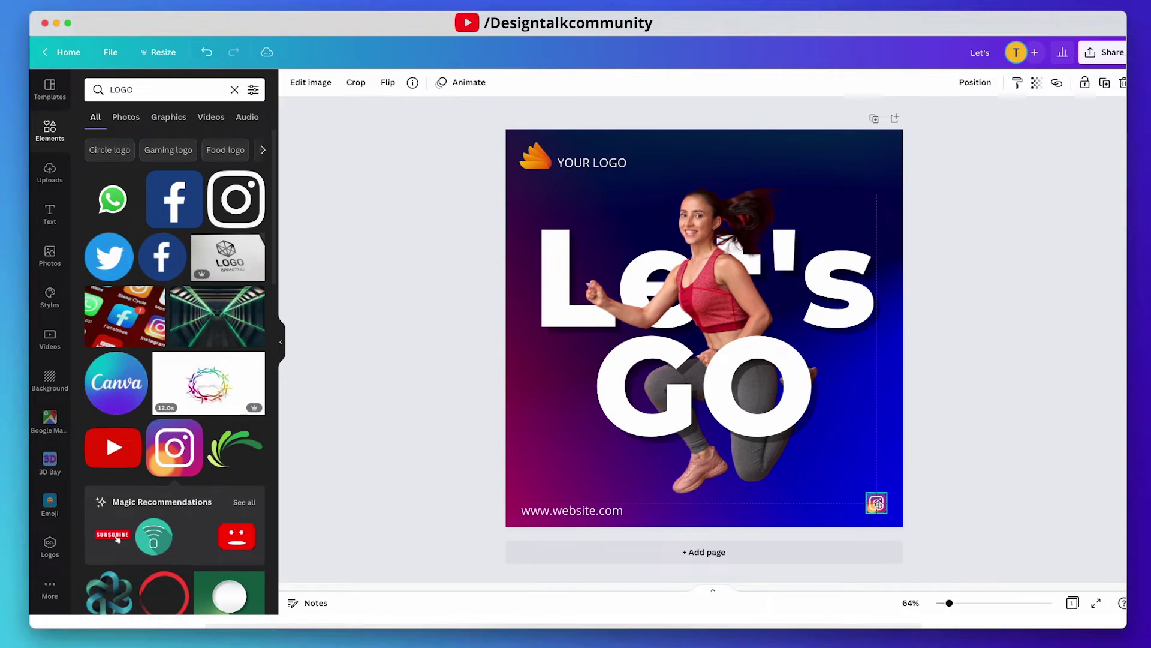
- Add the round Facebook logo as a matching small icon just left of the Instagram icon
{"action": "left_click", "coordinate": [162, 257]}
{"action": "left_click_drag", "start_coordinate": [670, 279], "coordinate": [745, 381]}
{"action": "left_click_drag", "start_coordinate": [700, 351], "coordinate": [827, 509]}
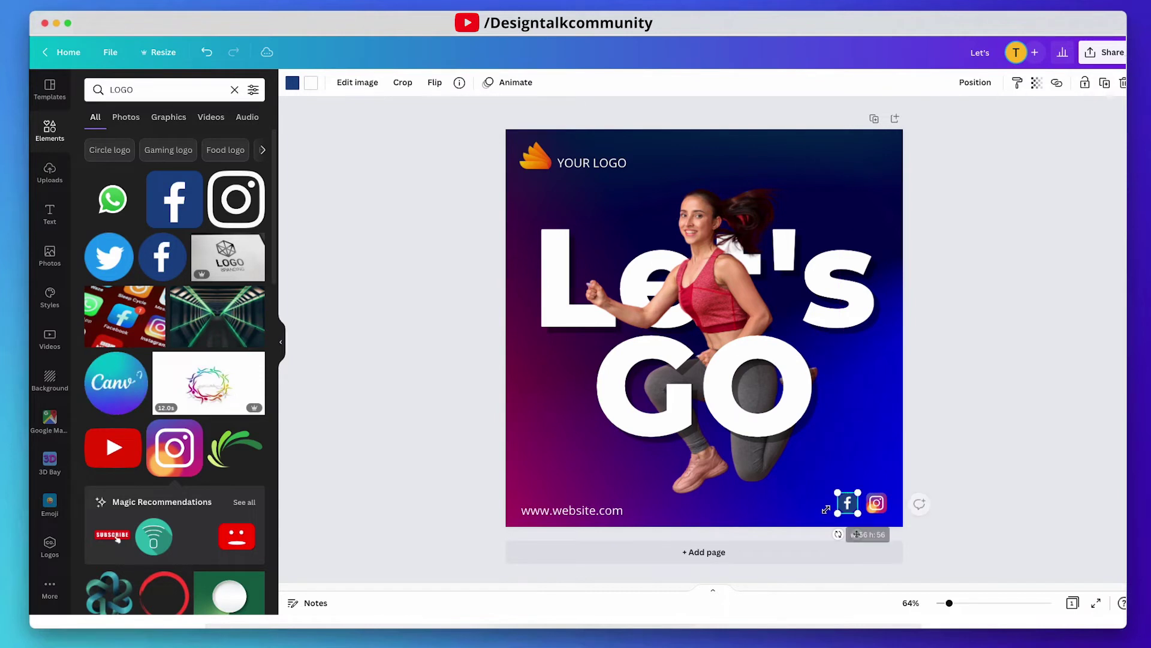
- Add the round Twitter logo as a matching small icon just left of the Facebook icon
{"action": "left_click", "coordinate": [109, 256]}
{"action": "left_click_drag", "start_coordinate": [712, 276], "coordinate": [759, 379]}
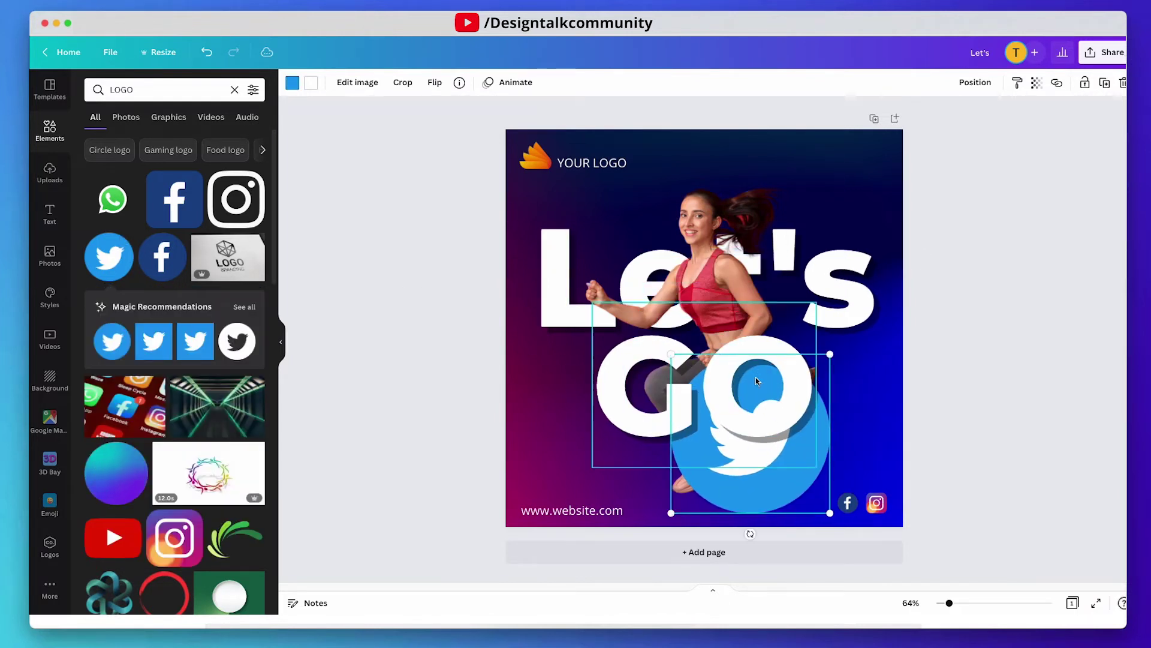
{"action": "left_click_drag", "start_coordinate": [676, 358], "coordinate": [809, 493]}
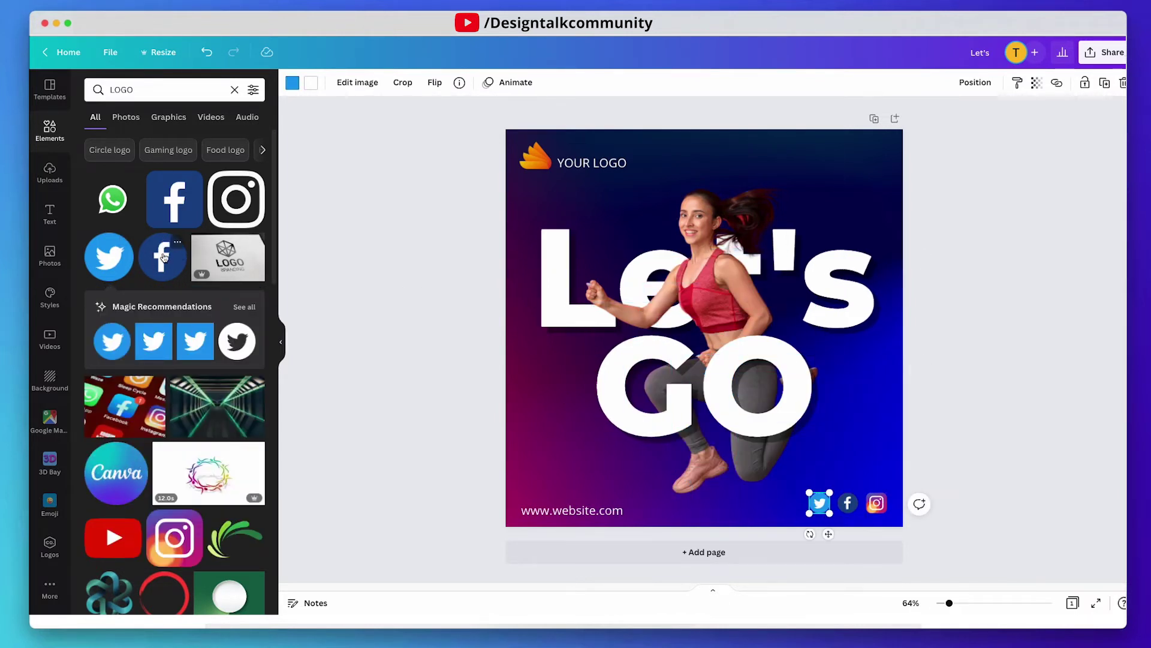
- Add the red YouTube logo as a matching small icon just left of the Twitter icon
{"action": "scroll", "coordinate": [173, 360], "scroll_direction": "down", "scroll_amount": 3}
{"action": "left_click", "coordinate": [113, 382]}
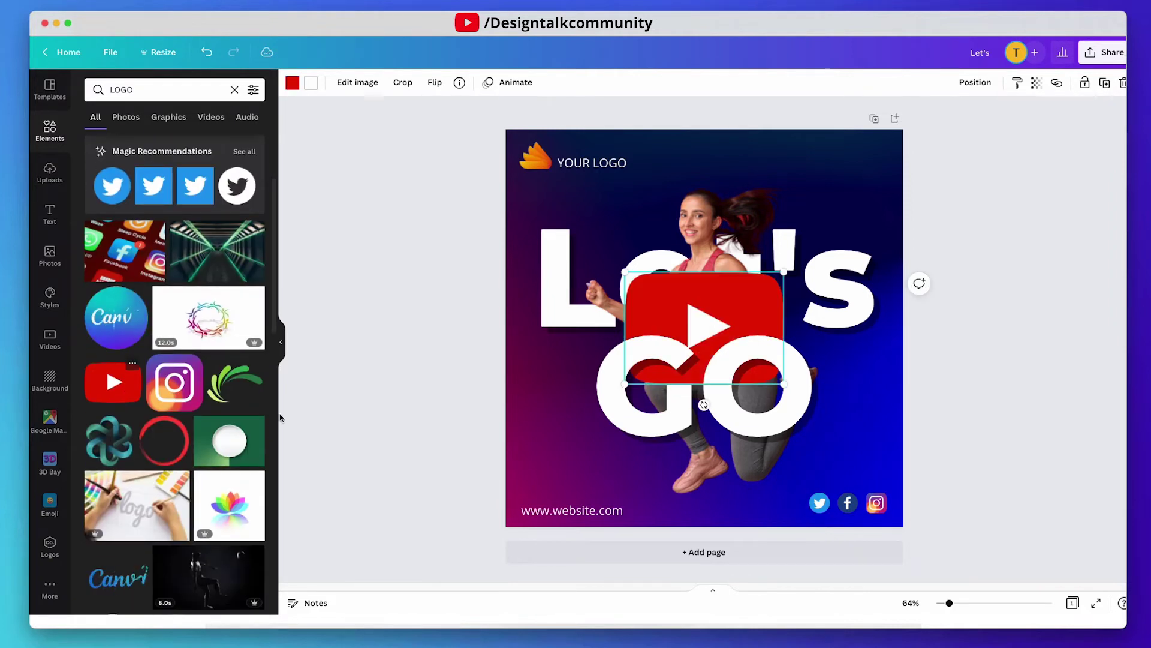
{"action": "left_click_drag", "start_coordinate": [735, 285], "coordinate": [752, 419]}
{"action": "left_click_drag", "start_coordinate": [642, 407], "coordinate": [771, 493]}
- Align the four social media icons to their middles and space them evenly horizontally
{"action": "left_click", "coordinate": [822, 504], "text": "shift"}
{"action": "left_click", "coordinate": [848, 504], "text": "shift"}
{"action": "left_click", "coordinate": [870, 506], "text": "shift"}
{"action": "left_click", "coordinate": [995, 82]}
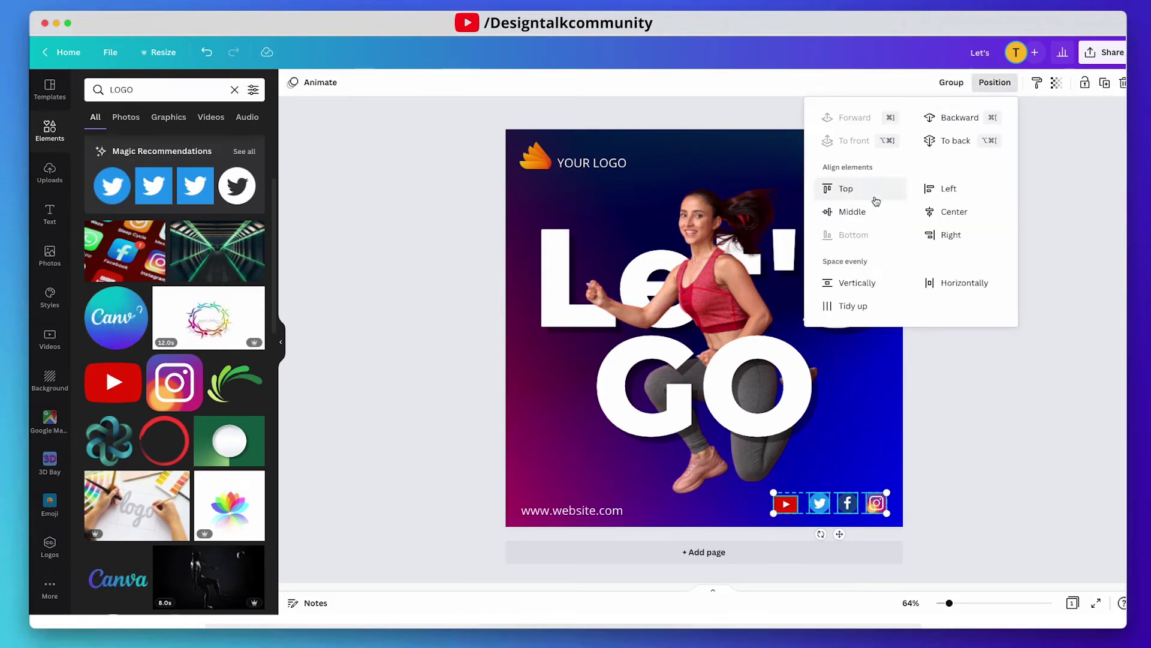
{"action": "left_click", "coordinate": [868, 216]}
{"action": "left_click", "coordinate": [954, 283]}
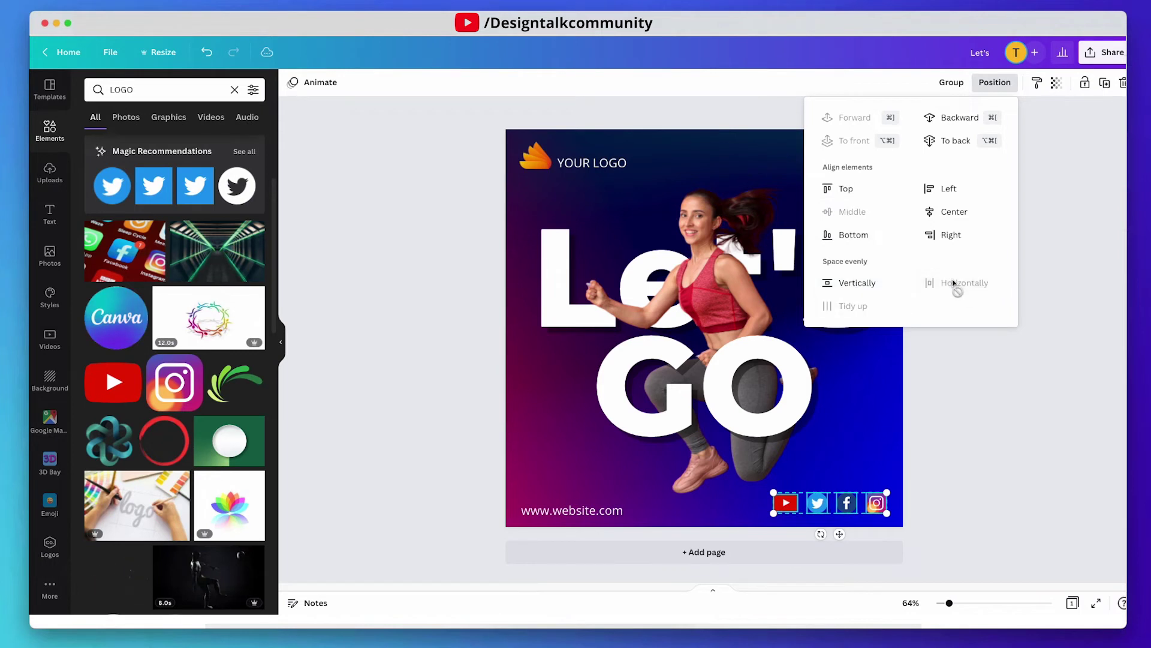
{"action": "left_click", "coordinate": [975, 384]}
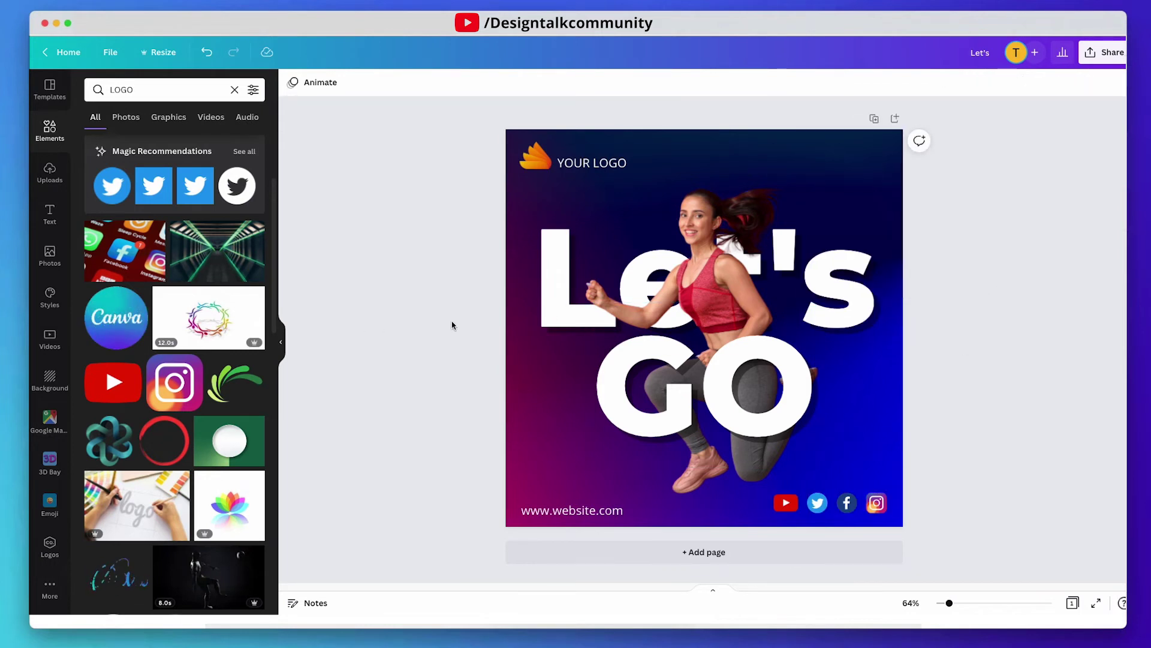
- Search the elements for "elements" and place the white diagonal-striped bar in the upper-right corner of the post
{"action": "left_click", "coordinate": [114, 89]}
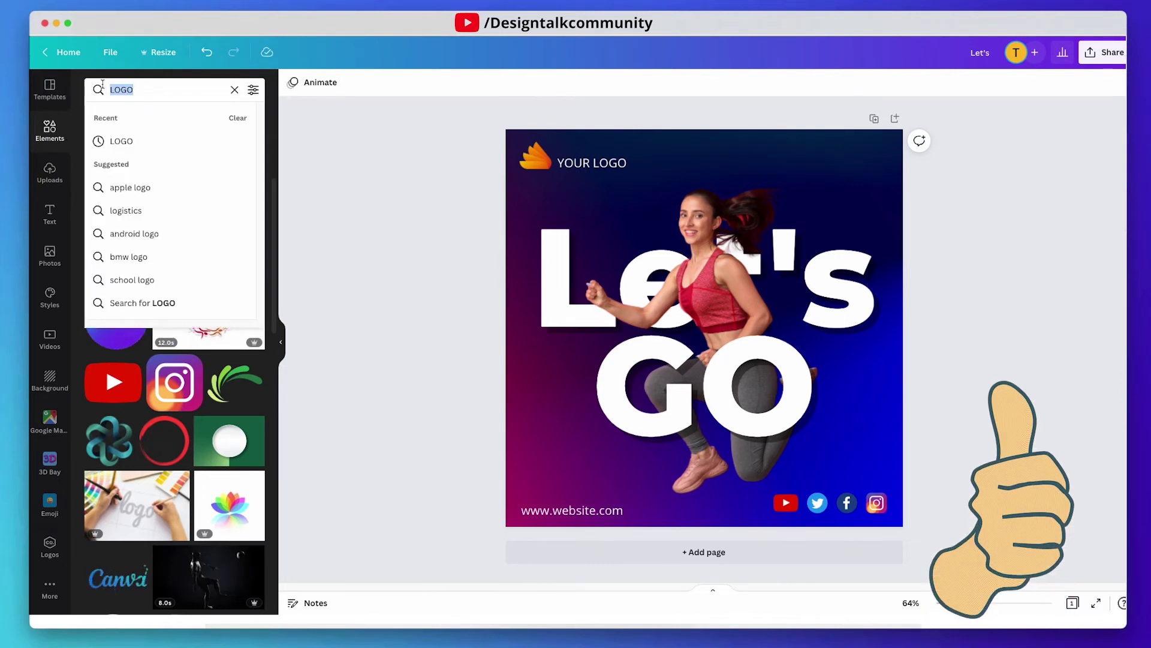
{"action": "type", "text": "elements"}
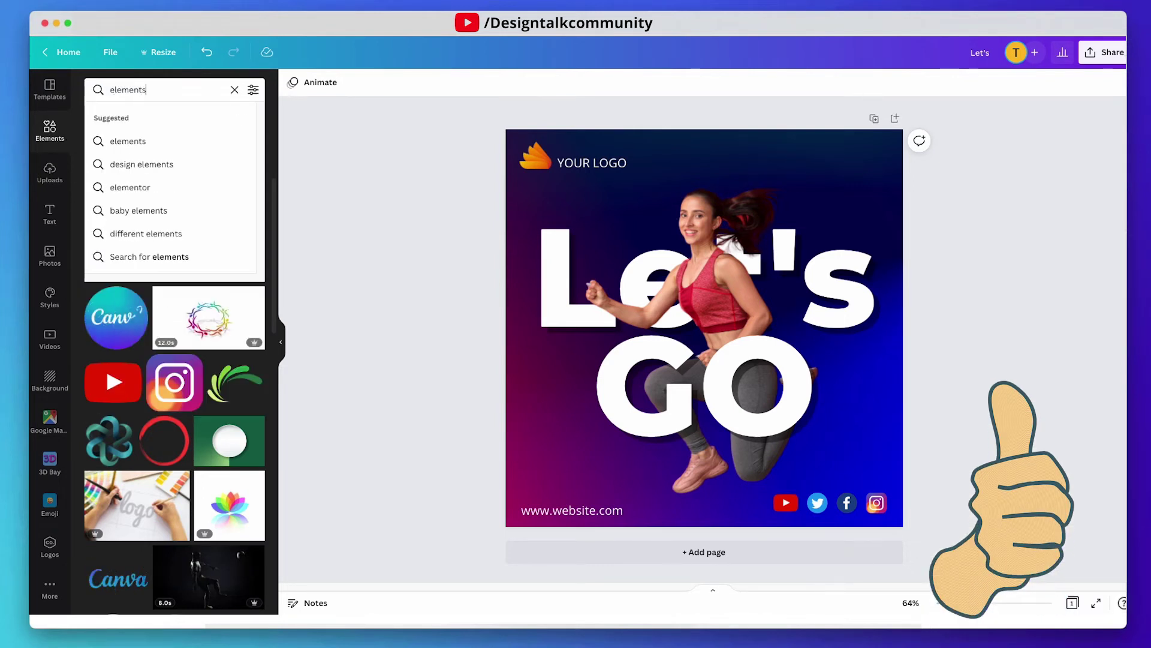
{"action": "key", "text": "Return"}
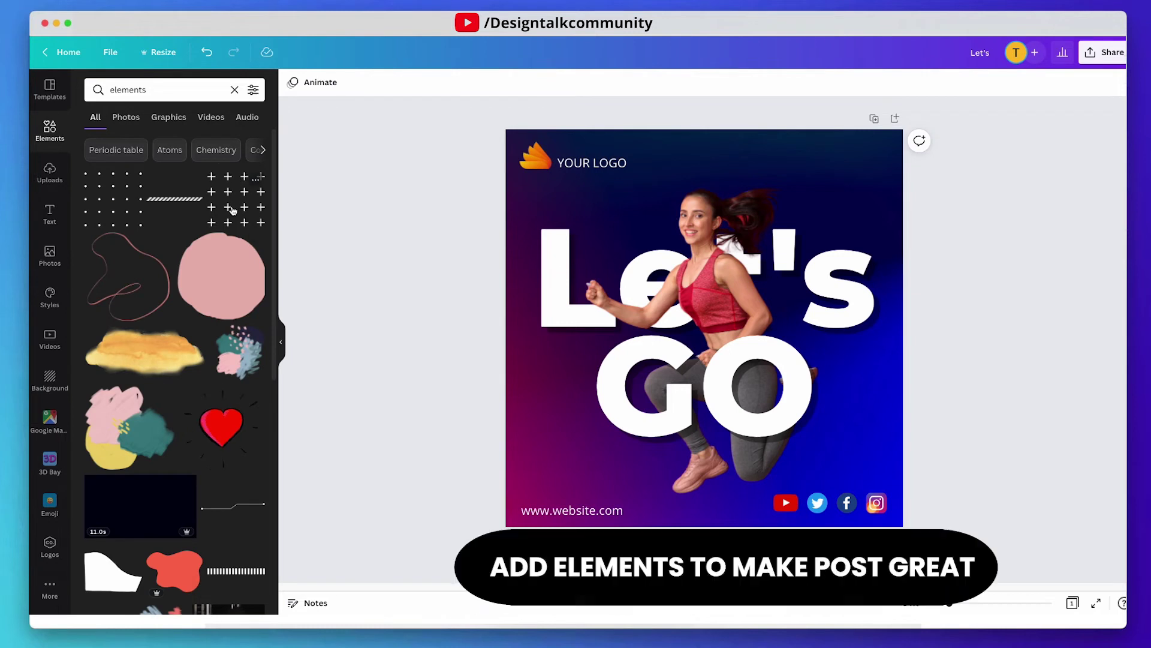
{"action": "left_click", "coordinate": [174, 199]}
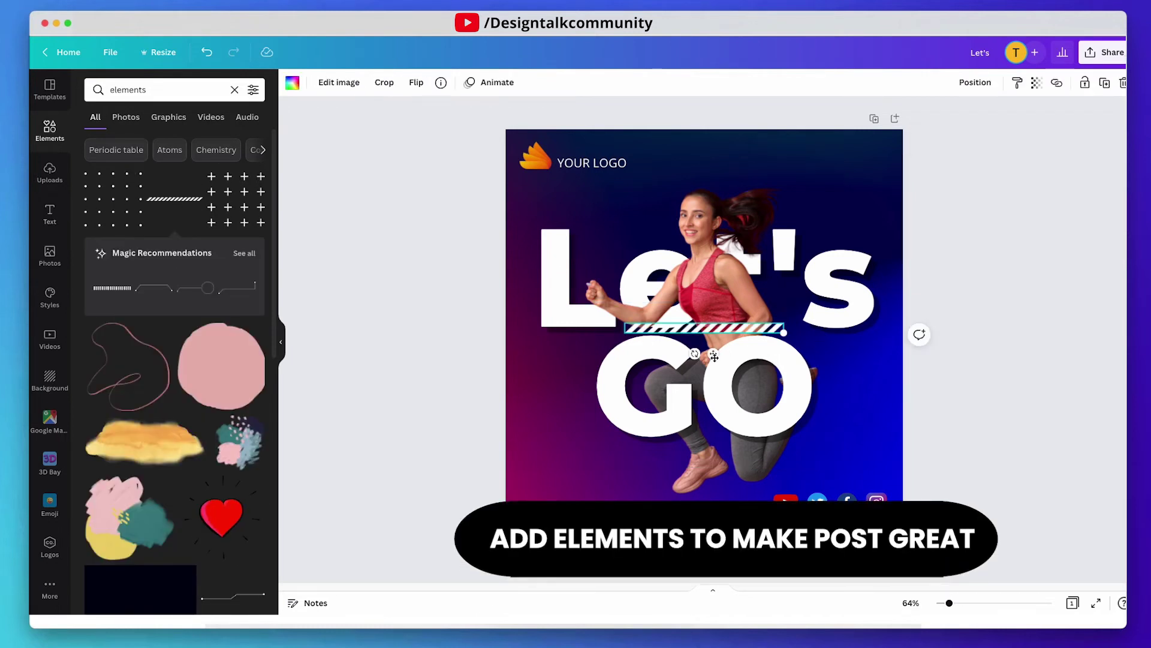
{"action": "mouse_move", "coordinate": [714, 354]}
{"action": "left_mouse_down"}
{"action": "mouse_move", "coordinate": [797, 185]}
{"action": "mouse_move", "coordinate": [817, 176]}
{"action": "left_mouse_up"}
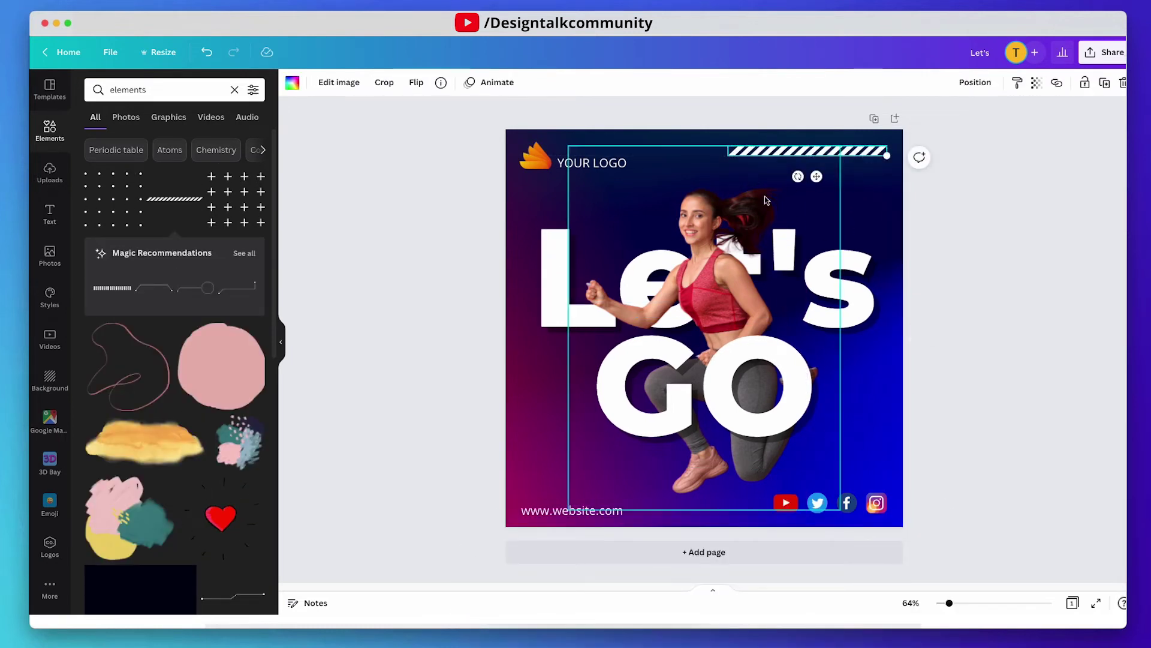
- Add the recommended thin line ending in a circle and place it over the woman's lower foot, beside the website address
{"action": "left_click", "coordinate": [204, 288]}
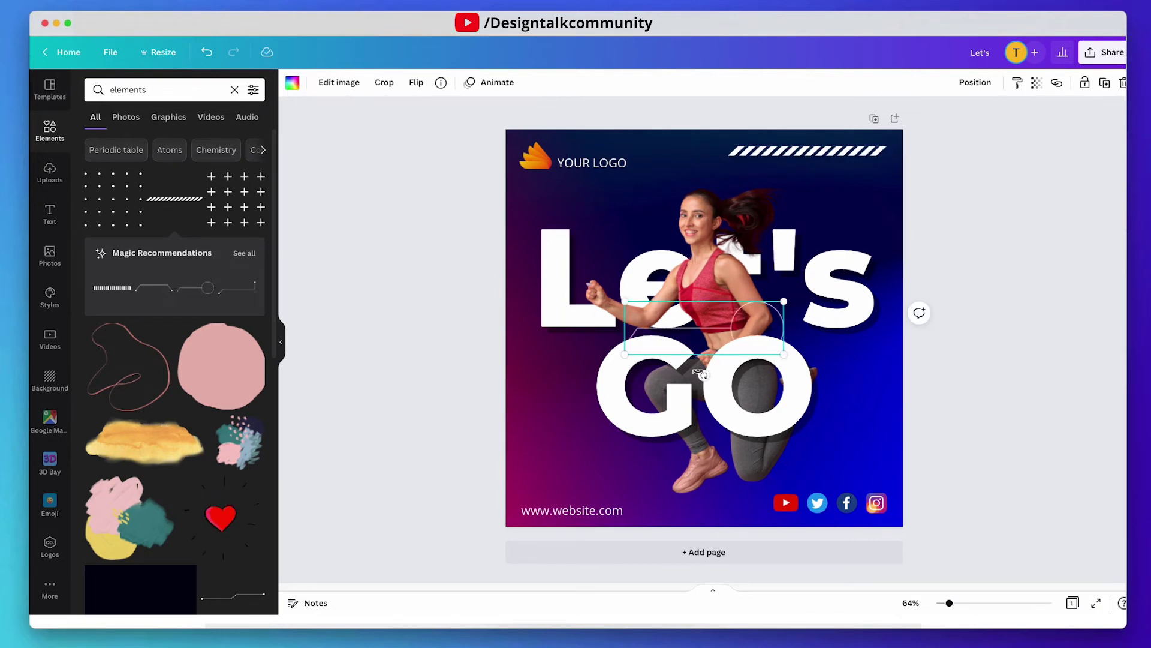
{"action": "left_click_drag", "start_coordinate": [735, 324], "coordinate": [687, 484]}
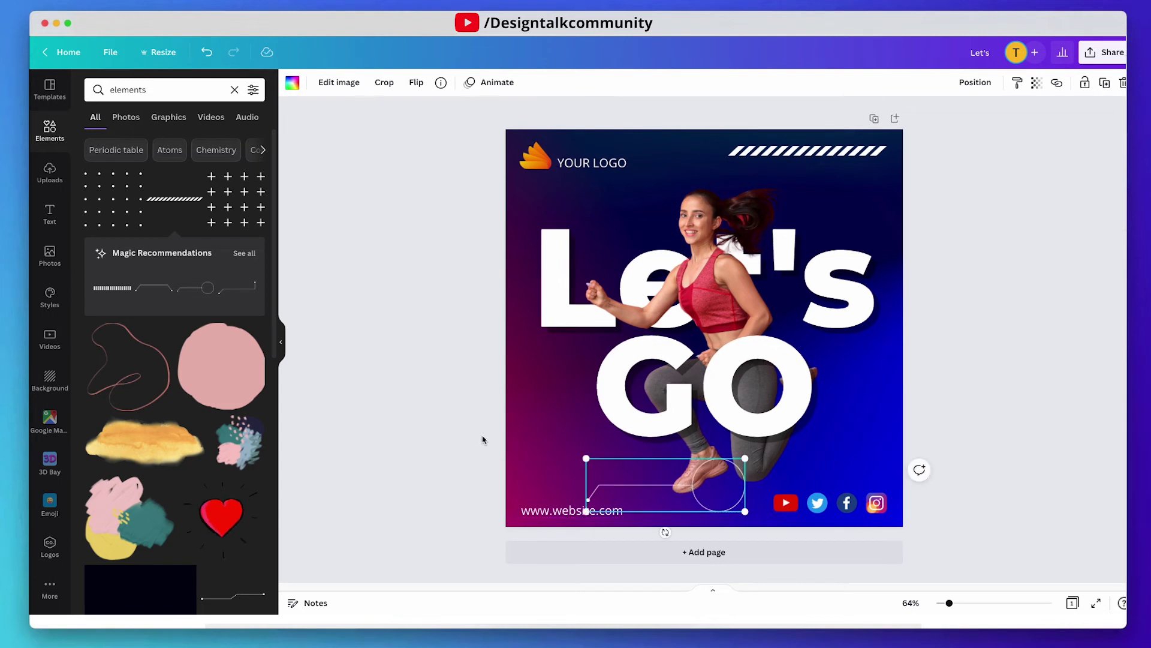
{"action": "left_click", "coordinate": [442, 406]}
- Add the white triple-chevron arrow from the full recommendations and shrink it to a small graphic just above the website address
{"action": "left_click", "coordinate": [241, 255]}
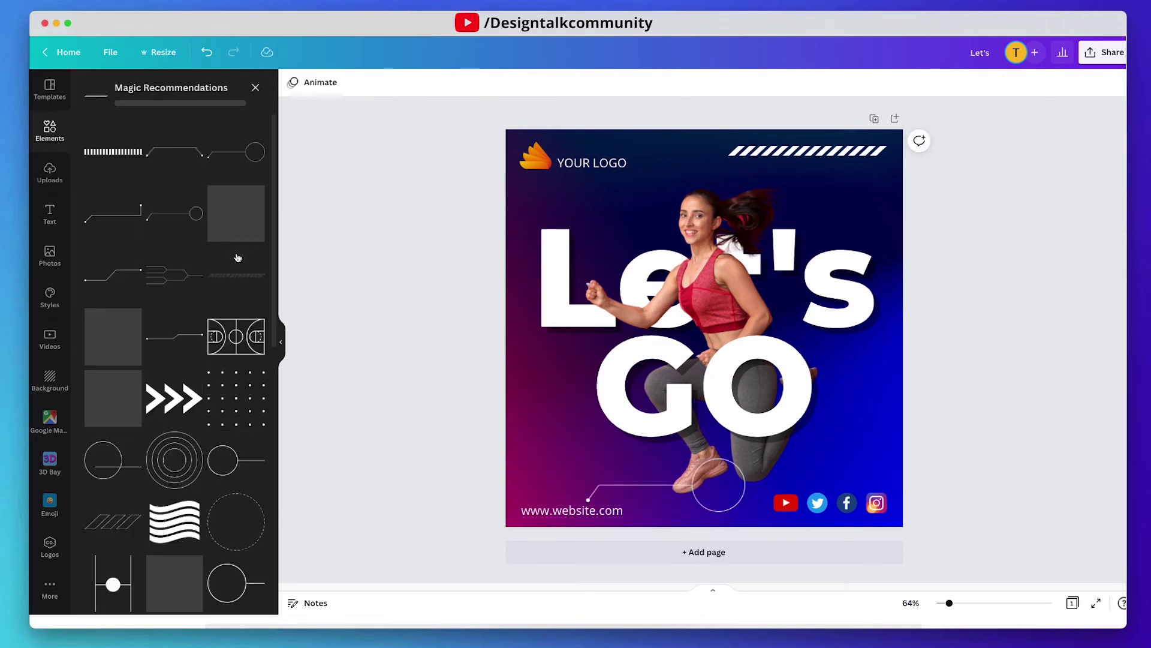
{"action": "left_click", "coordinate": [170, 407]}
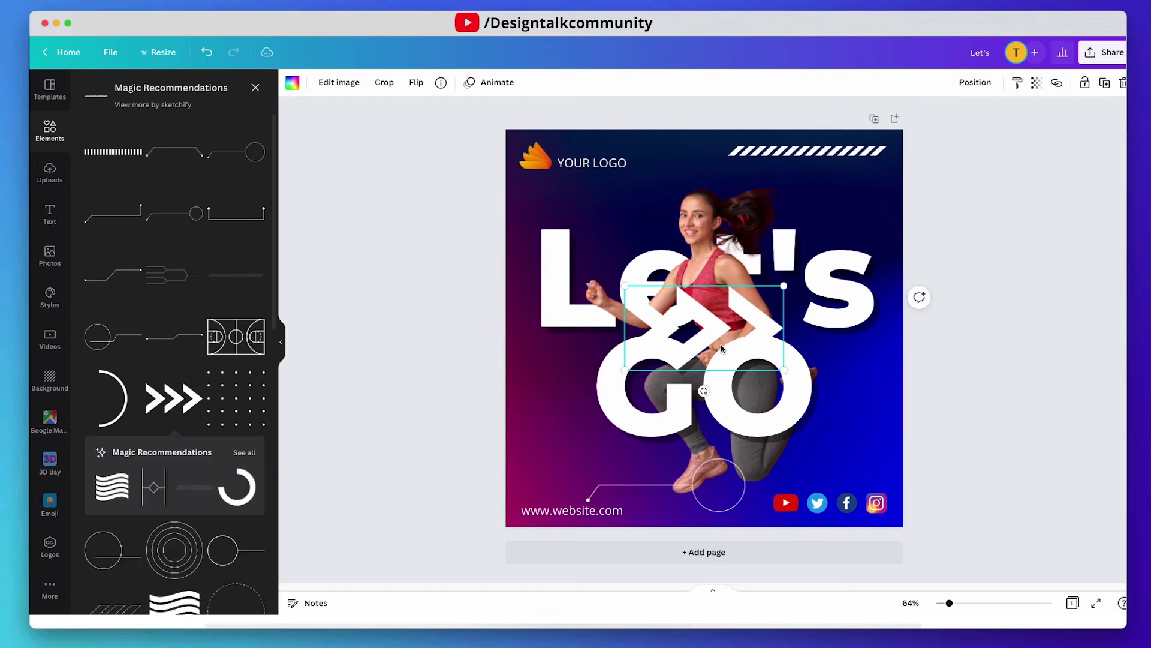
{"action": "left_click_drag", "start_coordinate": [708, 329], "coordinate": [606, 435]}
{"action": "left_click_drag", "start_coordinate": [681, 391], "coordinate": [588, 443]}
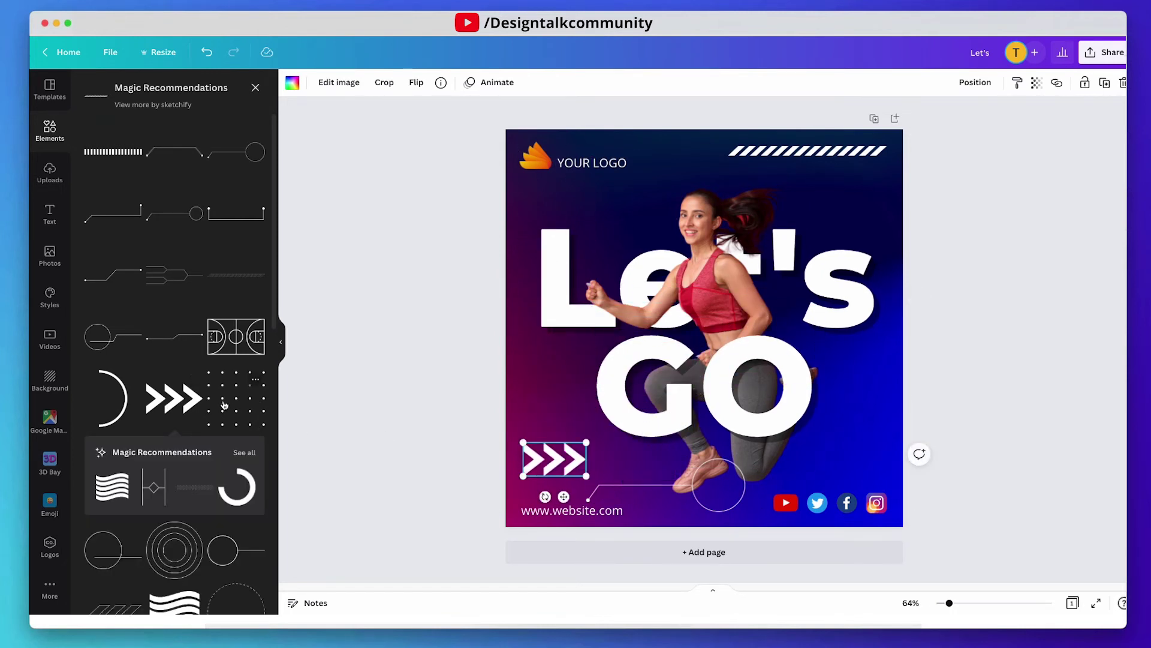
{"action": "left_click_drag", "start_coordinate": [587, 443], "coordinate": [575, 448]}
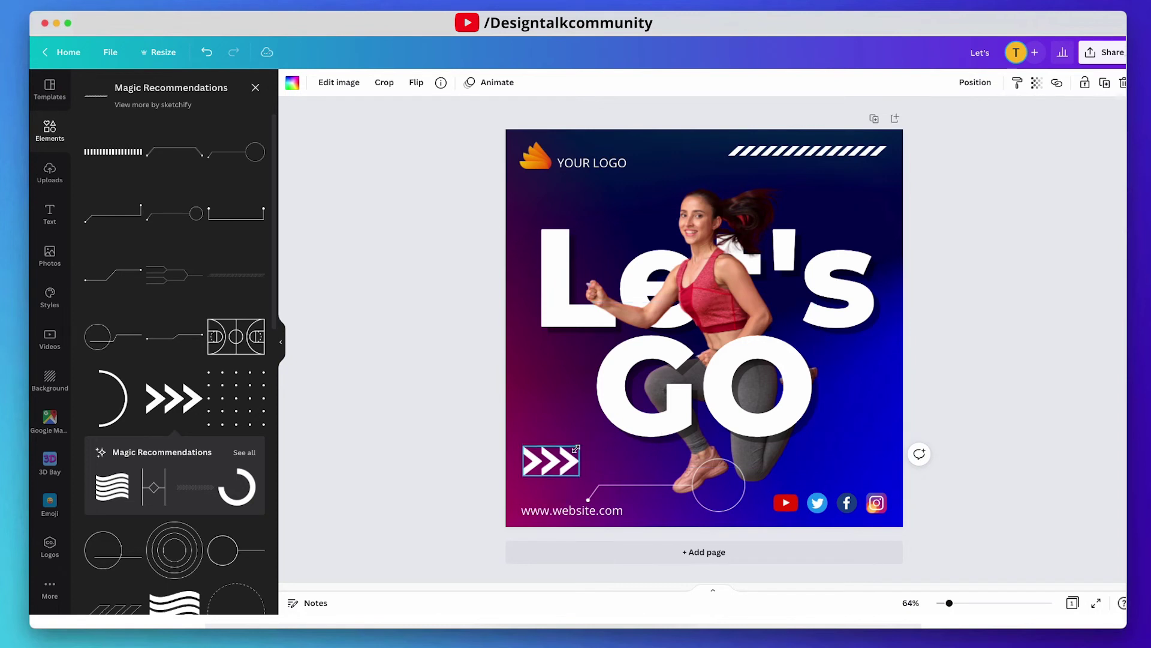
- Lower the opacity of the triple-chevron graphic so it is semi-transparent
{"action": "left_click", "coordinate": [1038, 84]}
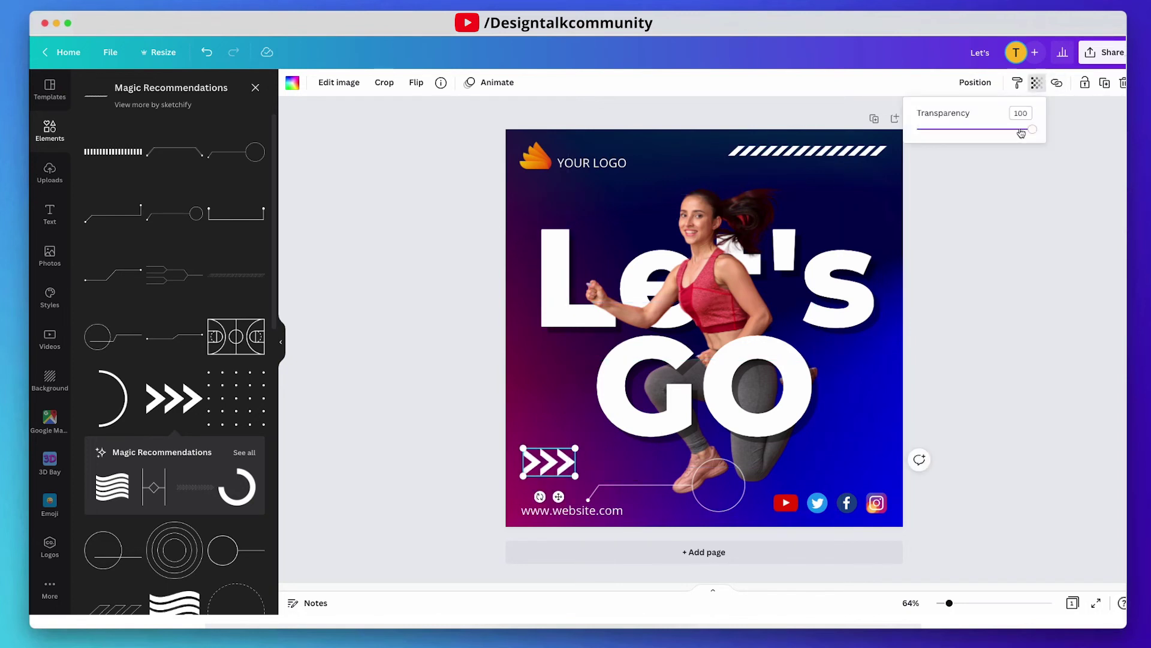
{"action": "left_click_drag", "start_coordinate": [1021, 133], "coordinate": [975, 132]}
{"action": "left_click", "coordinate": [471, 366]}
{"action": "left_click", "coordinate": [472, 366]}
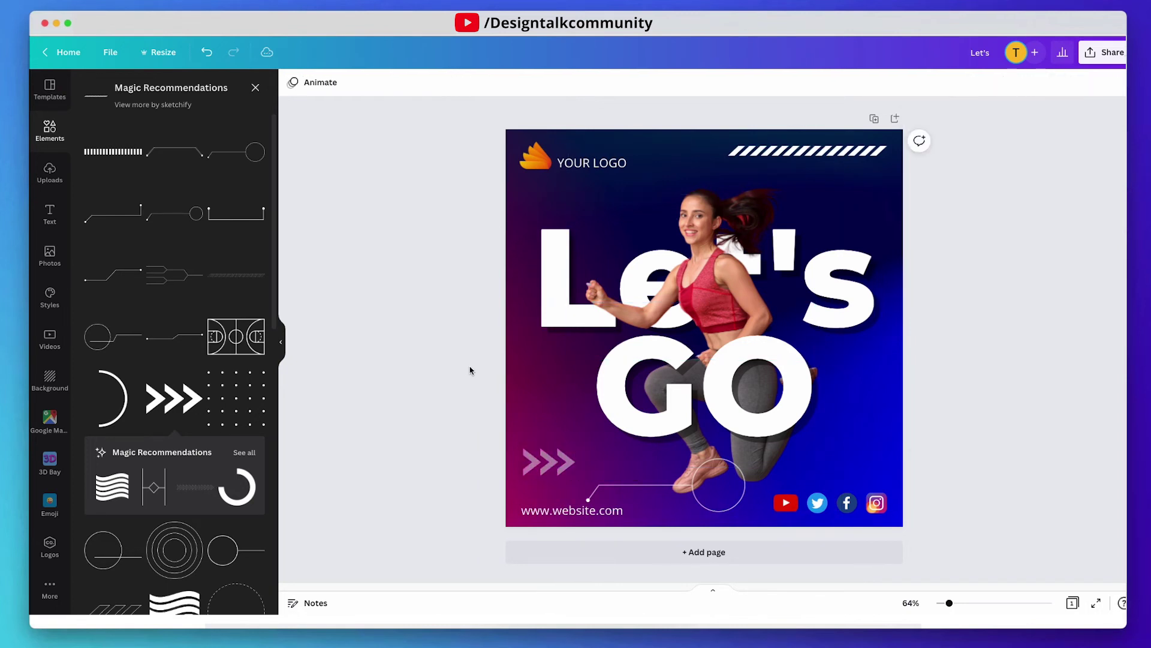
- Add the half-circle outline so it runs off the post's left edge beside the "L", and make it mostly transparent
{"action": "left_click", "coordinate": [127, 403]}
{"action": "left_click_drag", "start_coordinate": [744, 319], "coordinate": [564, 316]}
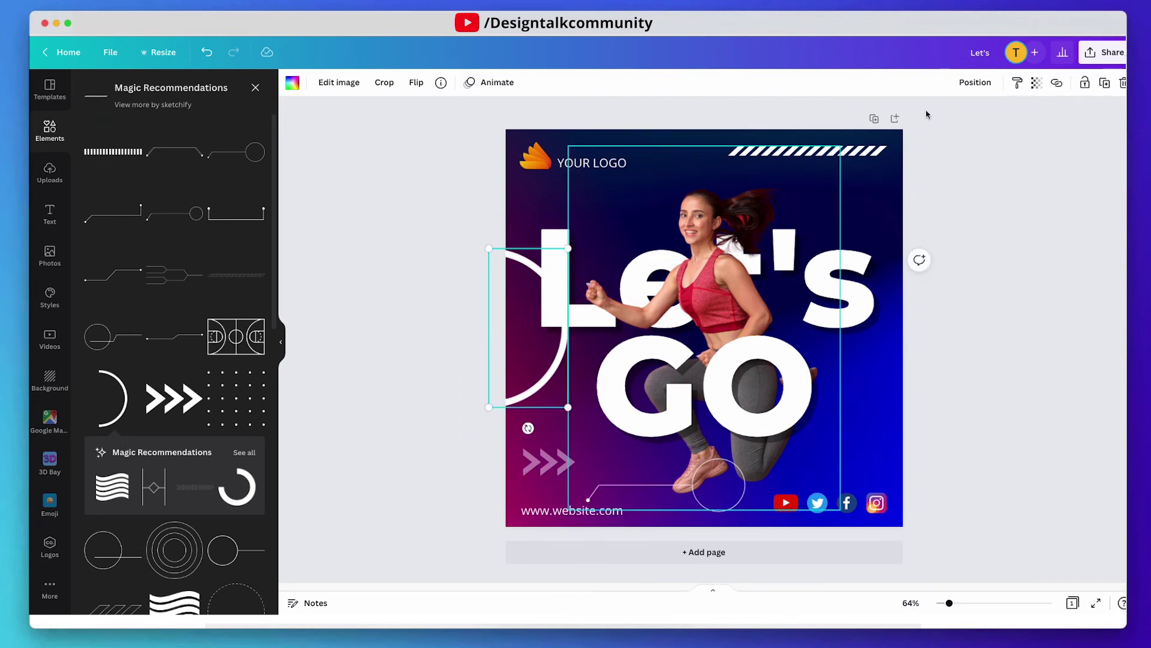
{"action": "left_click", "coordinate": [1036, 82]}
{"action": "left_click", "coordinate": [1003, 130]}
{"action": "left_click_drag", "start_coordinate": [1003, 130], "coordinate": [939, 130]}
{"action": "left_click", "coordinate": [253, 359]}
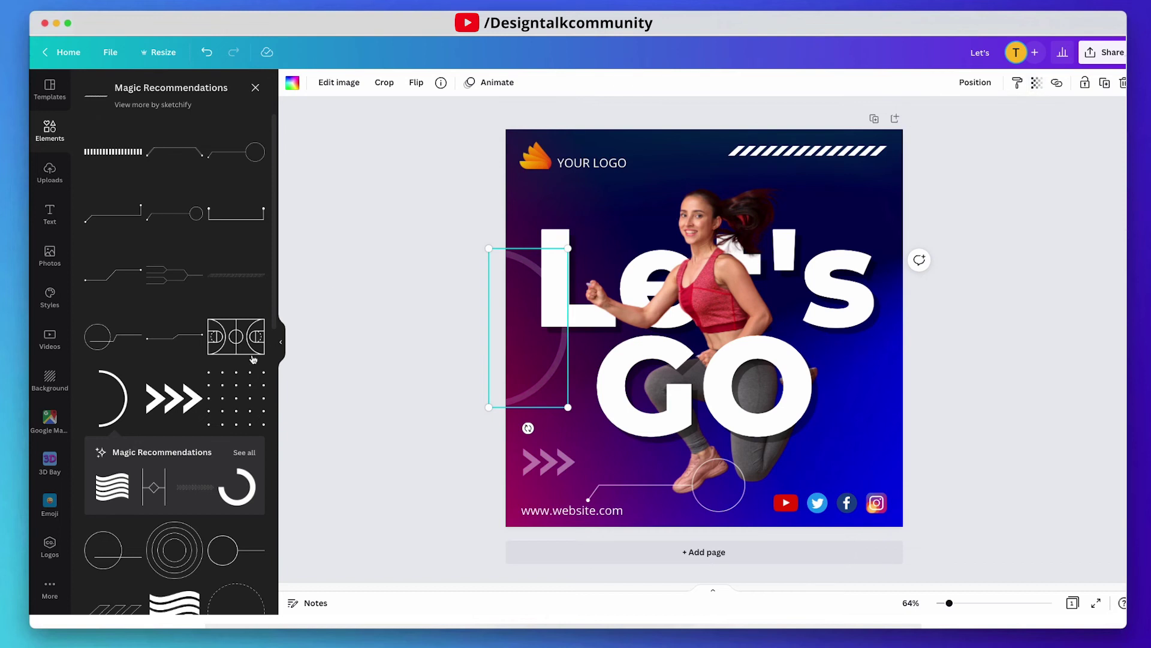
- Add the white dot grid at a reduced size in the lower-right area, above the social media icons
{"action": "left_click", "coordinate": [247, 406]}
{"action": "left_click_drag", "start_coordinate": [783, 329], "coordinate": [891, 403]}
{"action": "left_click_drag", "start_coordinate": [738, 329], "coordinate": [817, 406]}
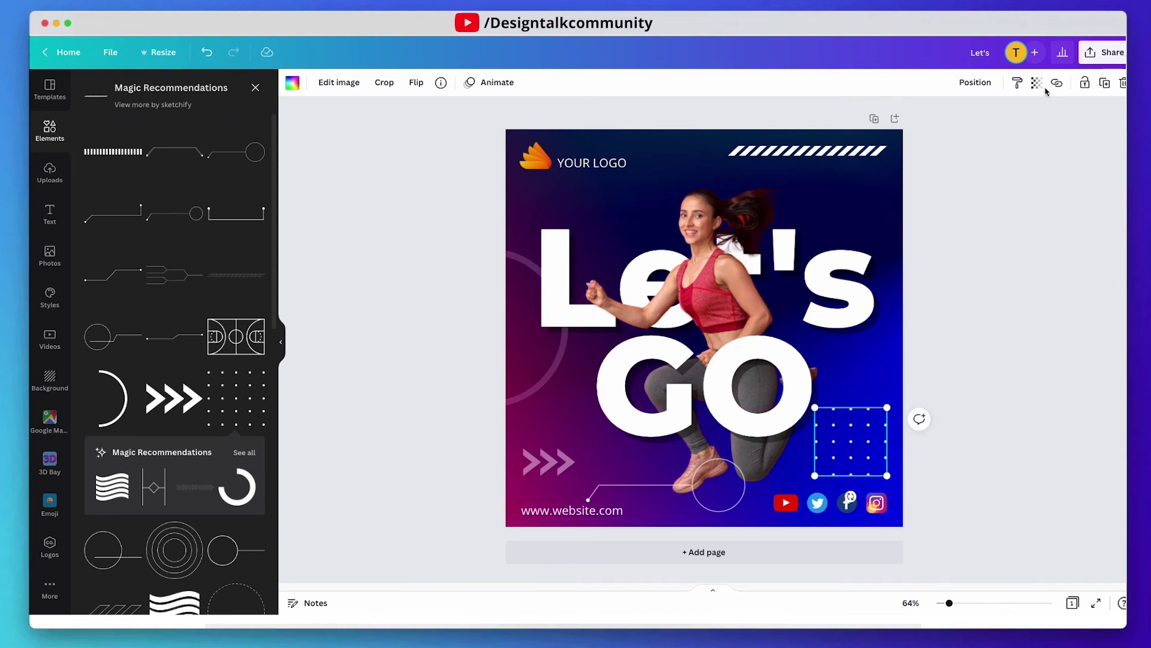
{"action": "left_click", "coordinate": [1032, 170]}
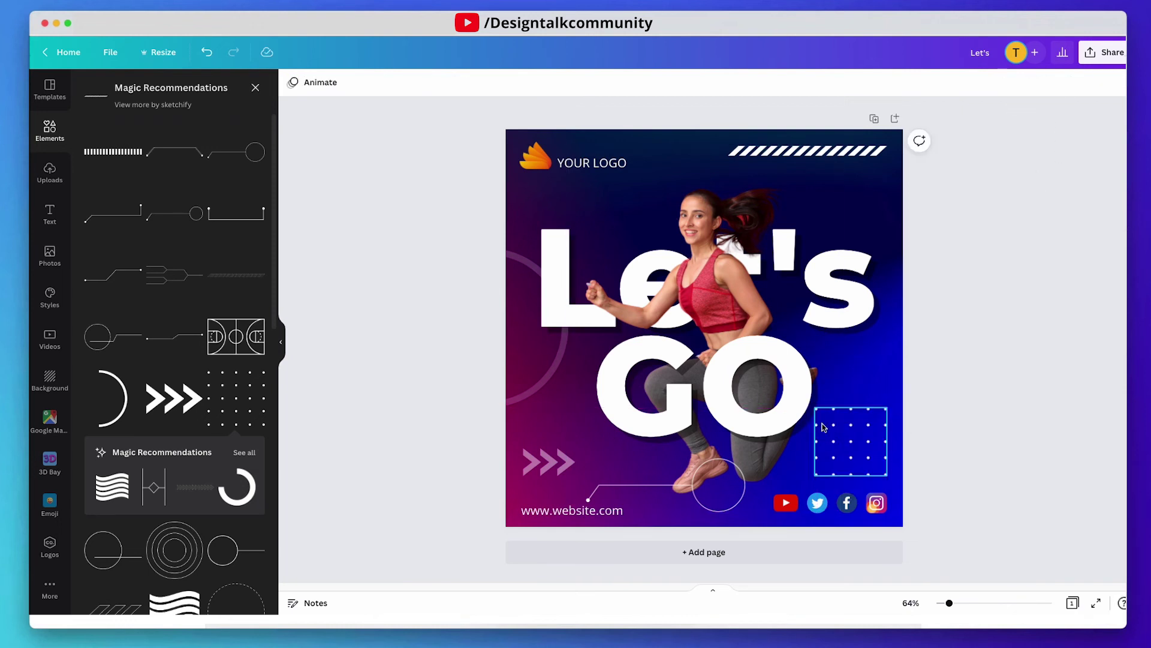
- Shrink the dot grid to about 127 by 120 and nudge it slightly up and left above the social media icons
{"action": "left_click", "coordinate": [851, 450]}
{"action": "left_click_drag", "start_coordinate": [809, 414], "coordinate": [841, 432]}
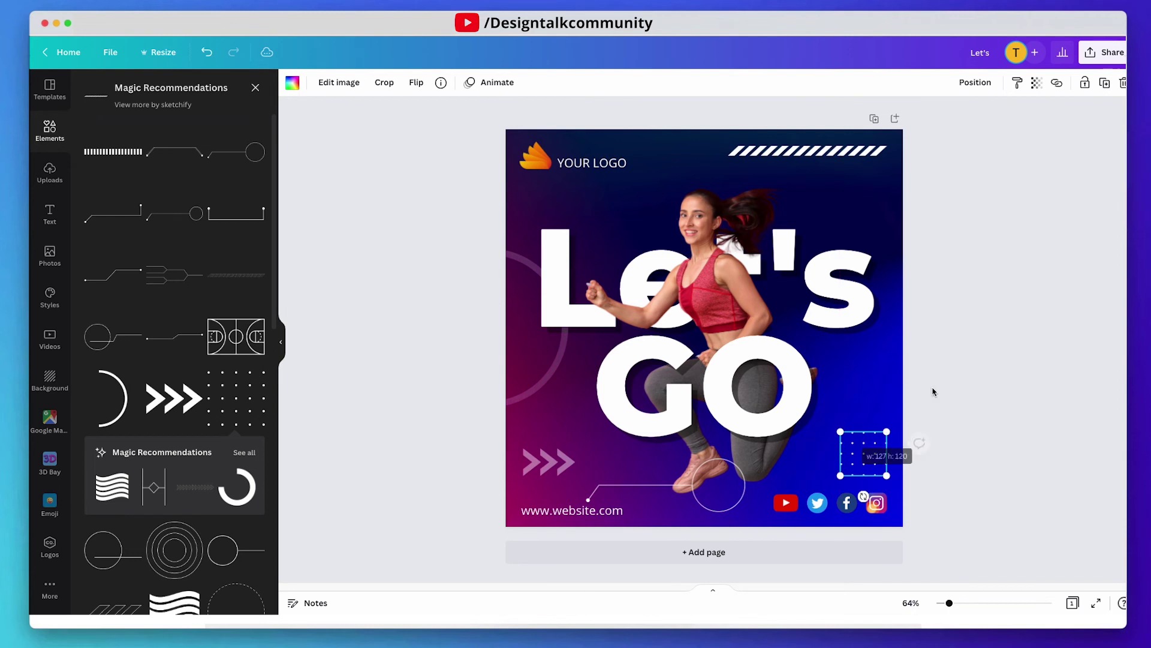
{"action": "left_click", "coordinate": [979, 319]}
{"action": "left_click", "coordinate": [851, 457]}
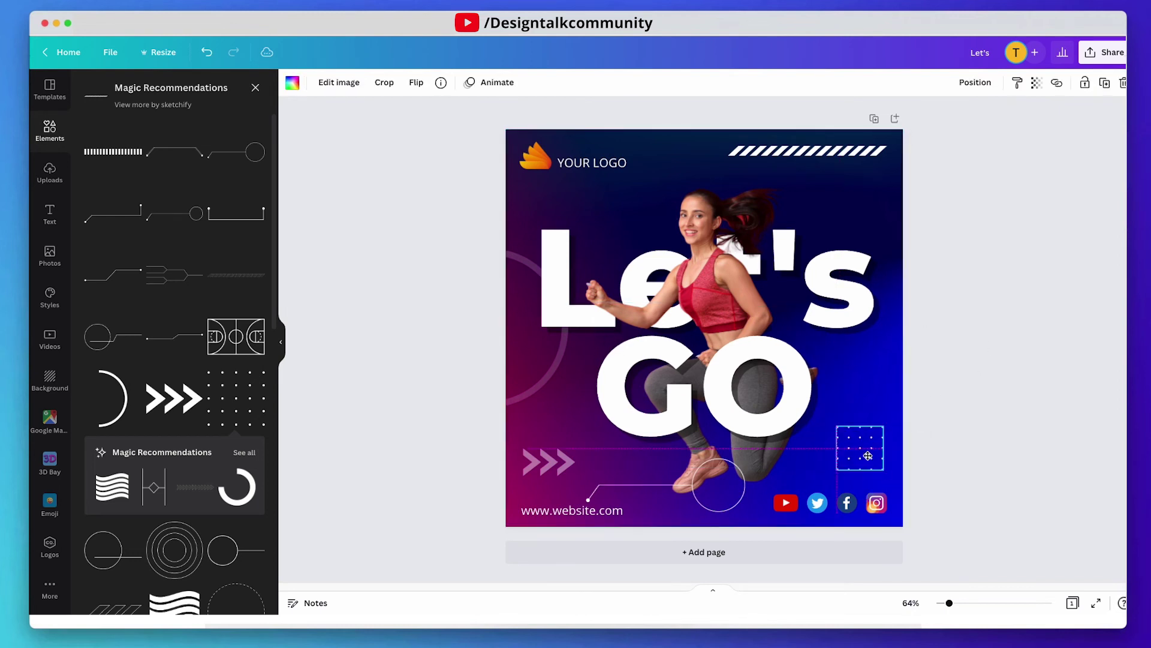
{"action": "scroll", "coordinate": [229, 405], "scroll_direction": "down", "scroll_amount": 1}
{"action": "scroll", "coordinate": [228, 405], "scroll_direction": "up", "scroll_amount": 1}
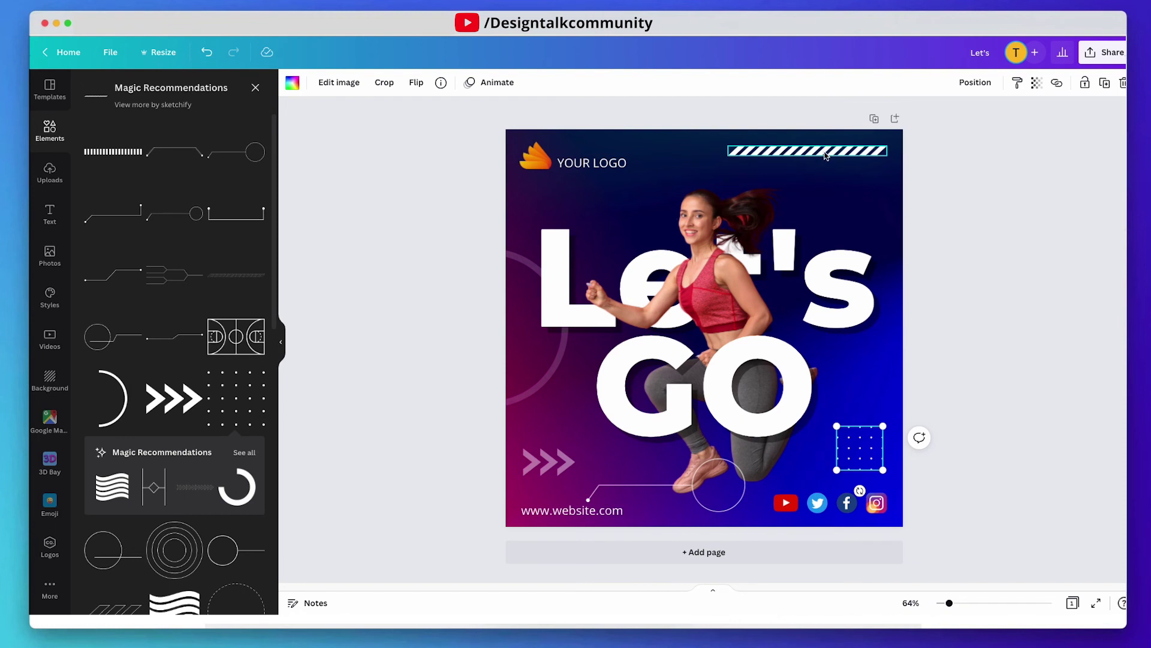
{"action": "left_click", "coordinate": [1012, 338]}
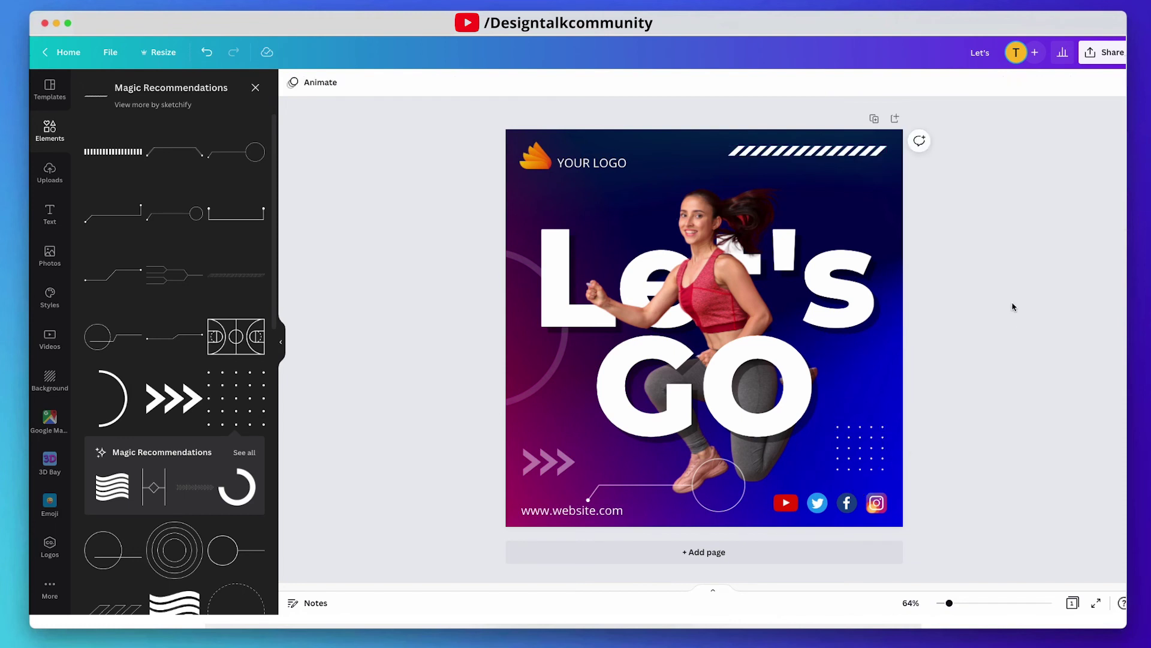
{"action": "key", "text": "super+shift+5"}
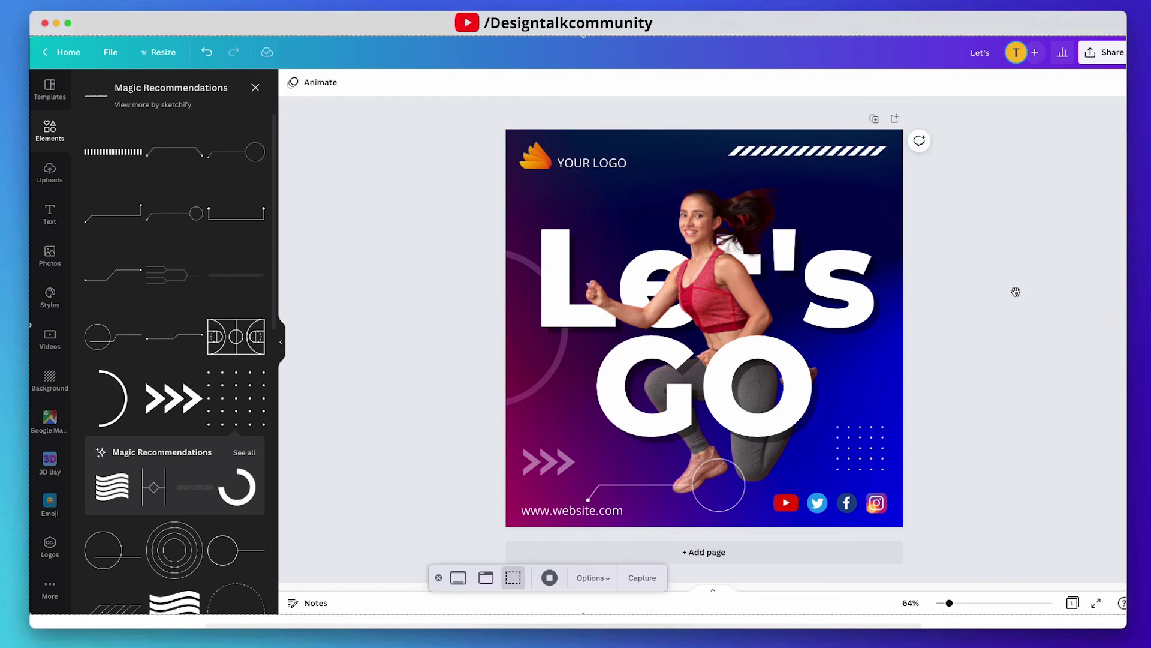